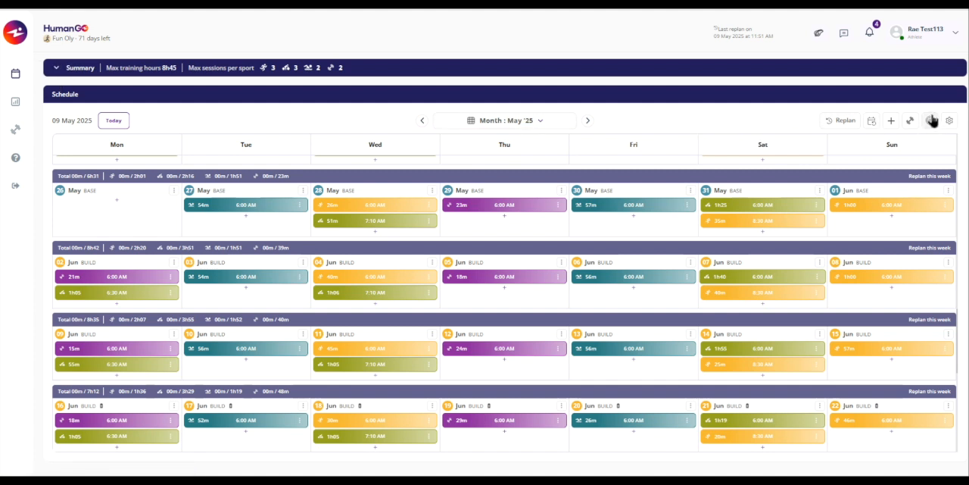
Switch the schedule to the Goals view and start a new race goal.
click(933, 122)
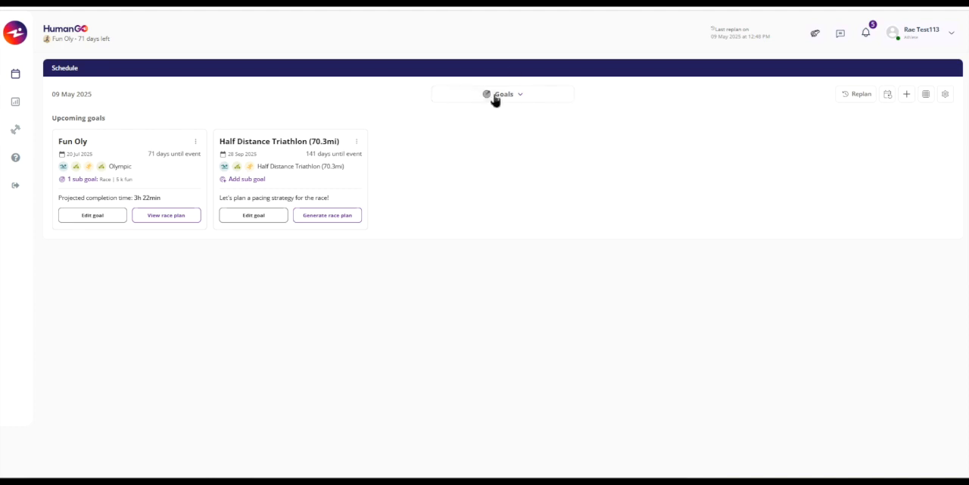
click(907, 95)
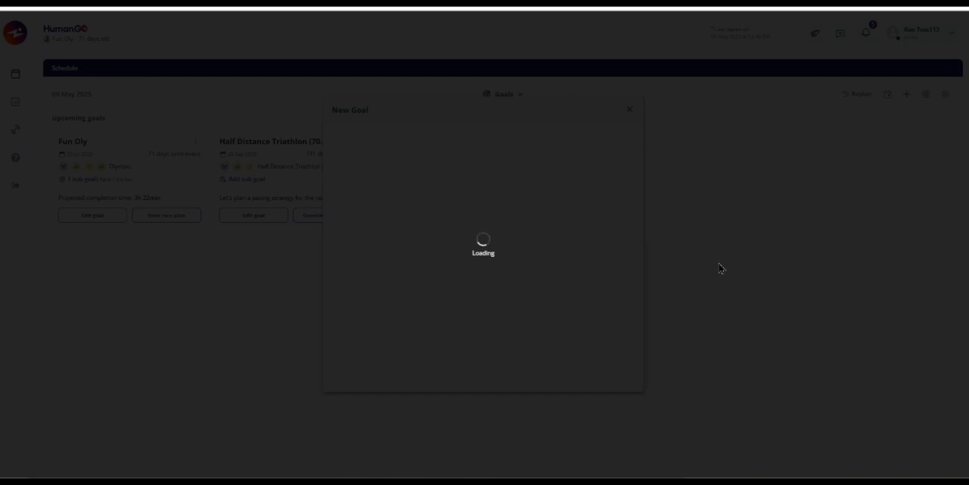
click(376, 208)
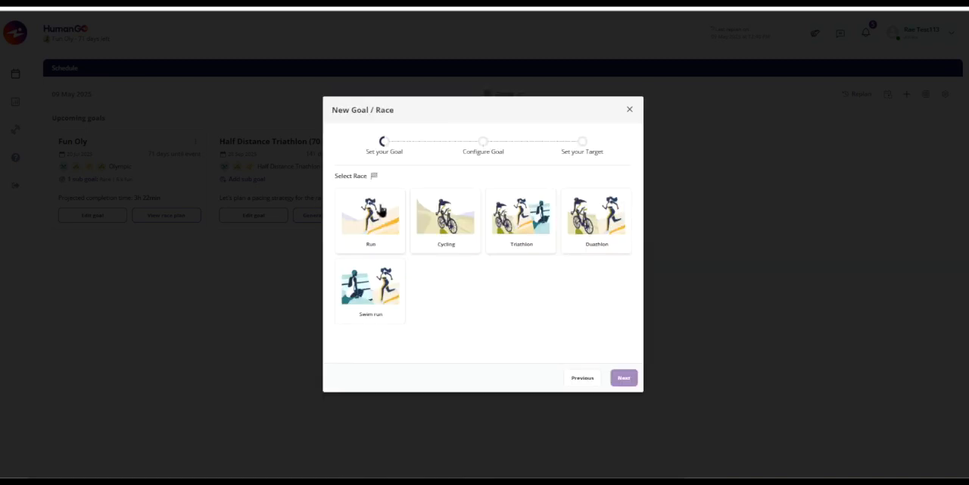
Choose Triathlon as the race and Full Distance Triathlon (140.6mi) as its type.
click(513, 218)
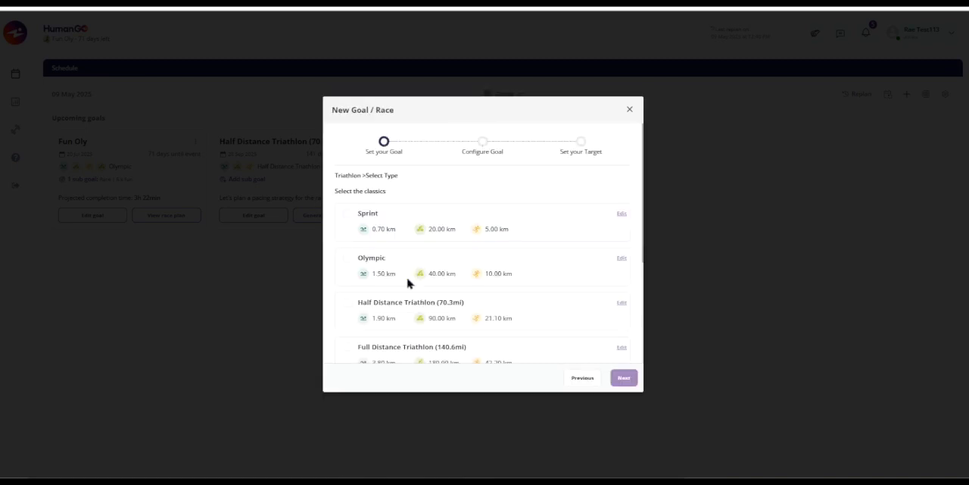
scroll(408, 282, down, 1)
click(347, 263)
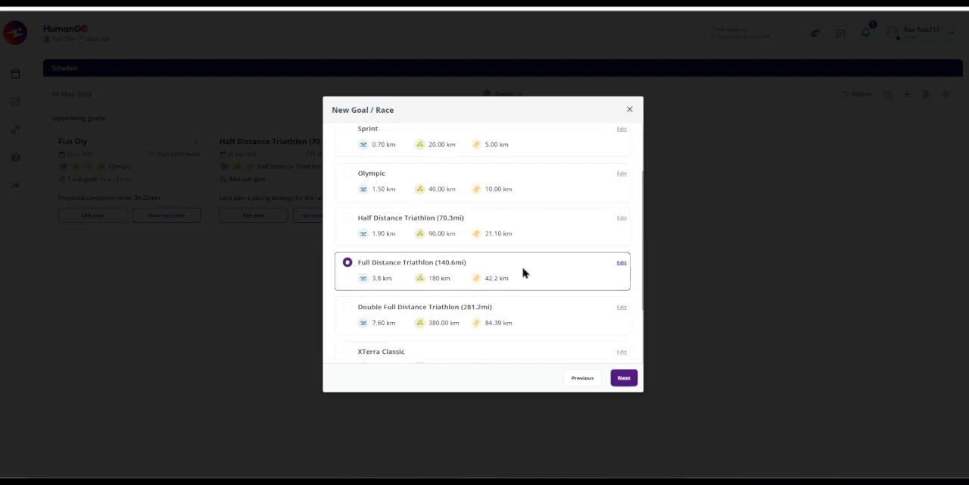
Edit the race legs and add a 10-kilometer running leg after the 42.2 km run.
click(622, 264)
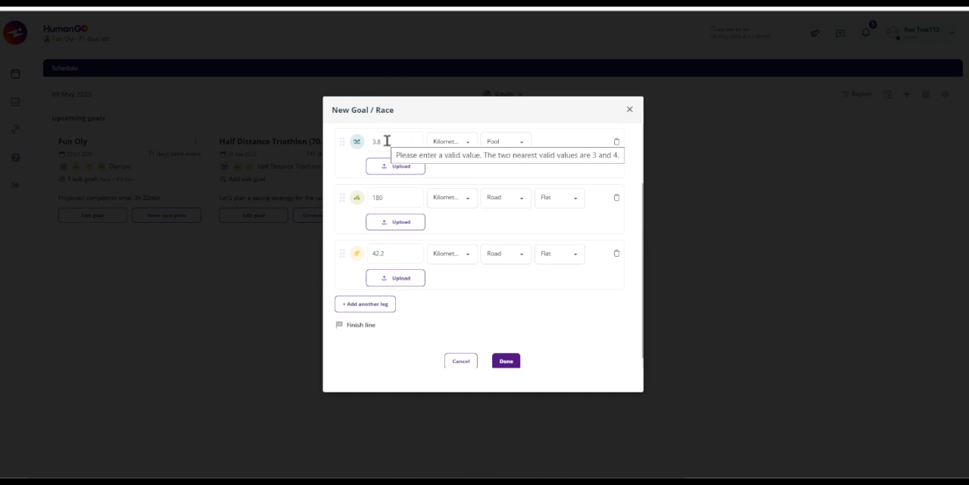
click(381, 309)
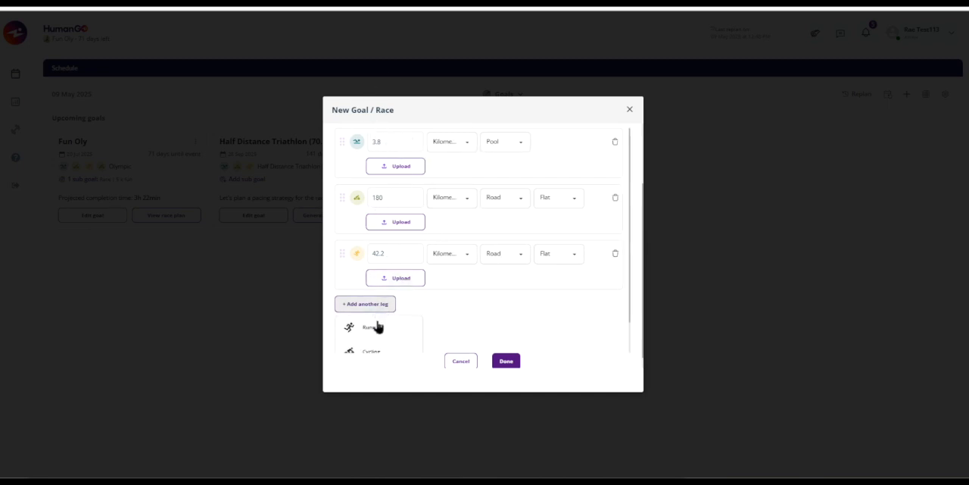
click(370, 328)
click(407, 318)
text(10)
click(470, 309)
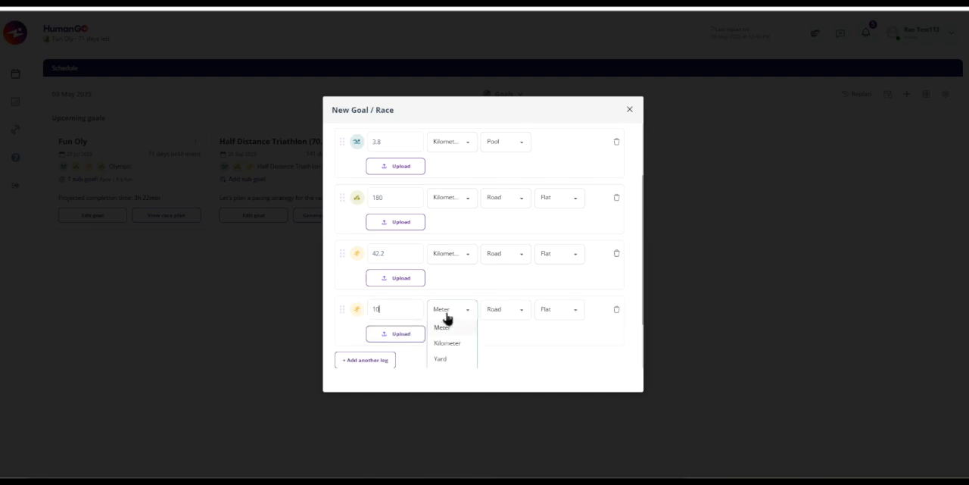
click(451, 343)
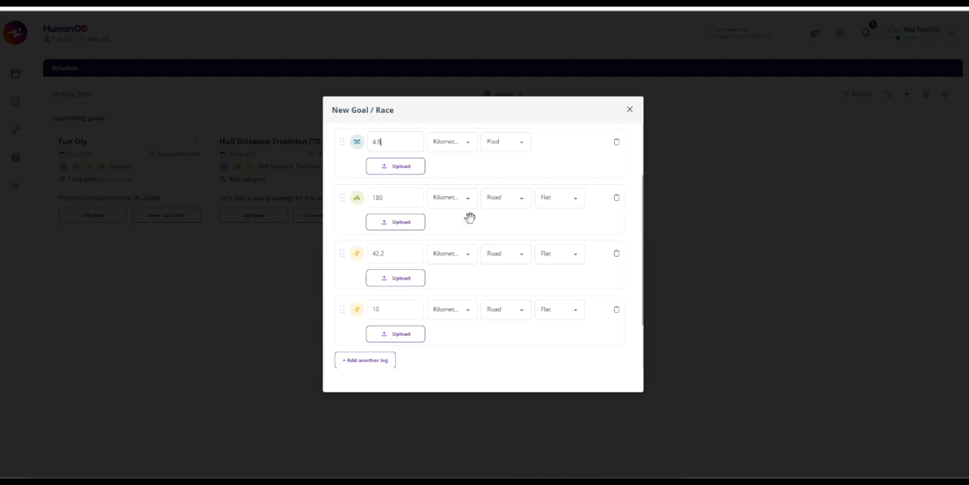
Delete the added 10 km running leg and review the remaining race legs.
scroll(470, 218, down, 2)
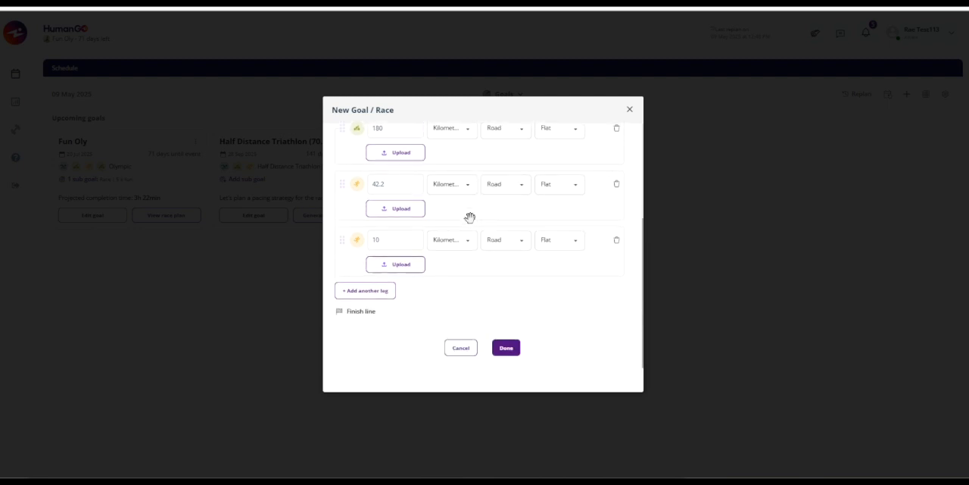
click(617, 240)
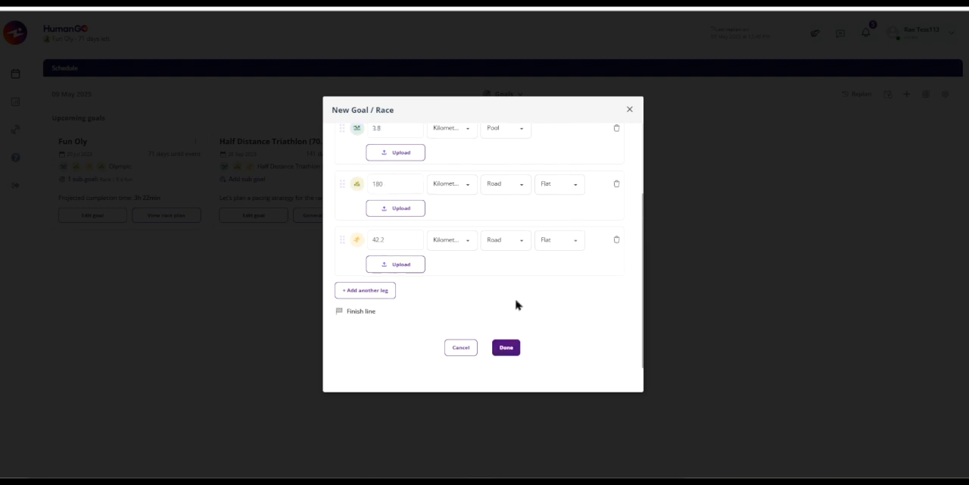
scroll(521, 299, up, 3)
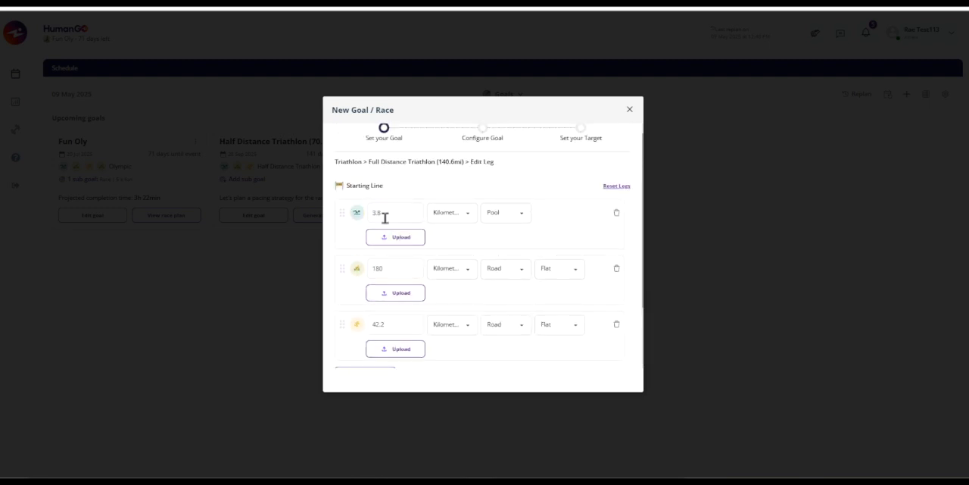
scroll(493, 238, down, 3)
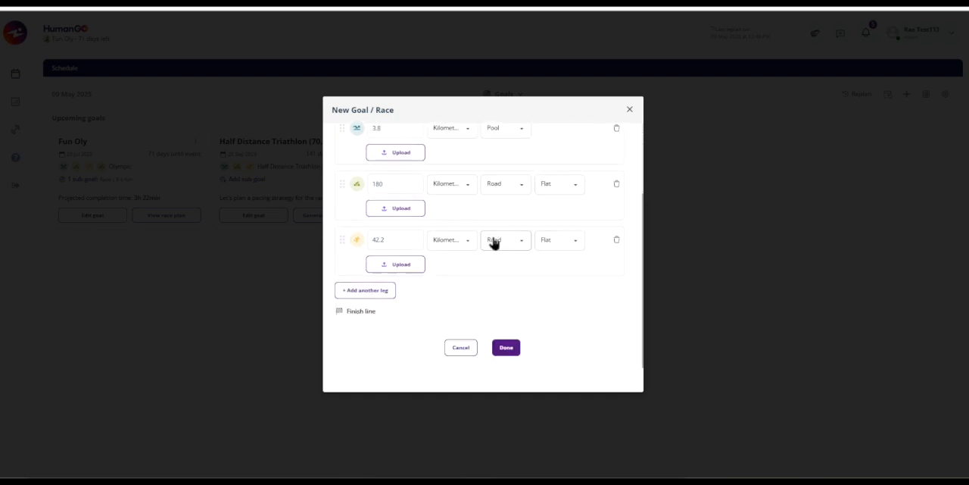
Accept the race legs and configure the goal with the name Full and the race date 23 Nov 2025.
click(506, 348)
click(380, 208)
text(Full)
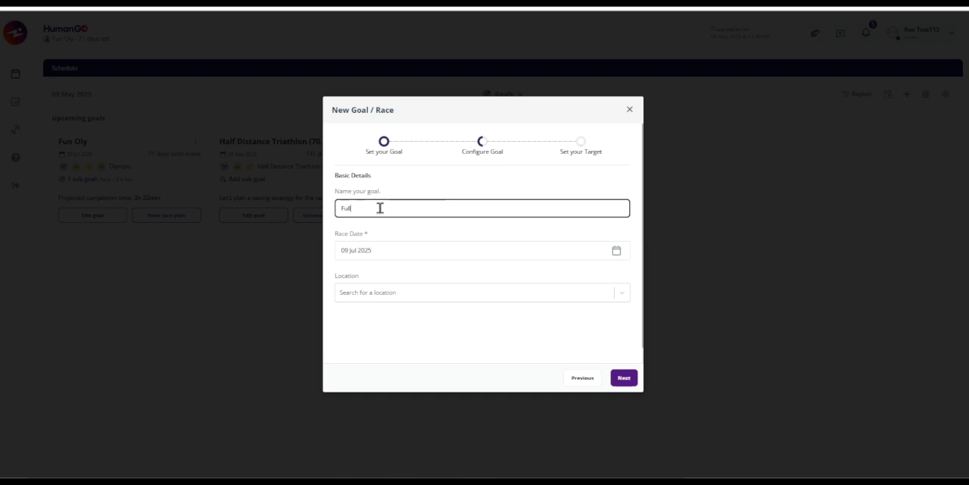
click(399, 250)
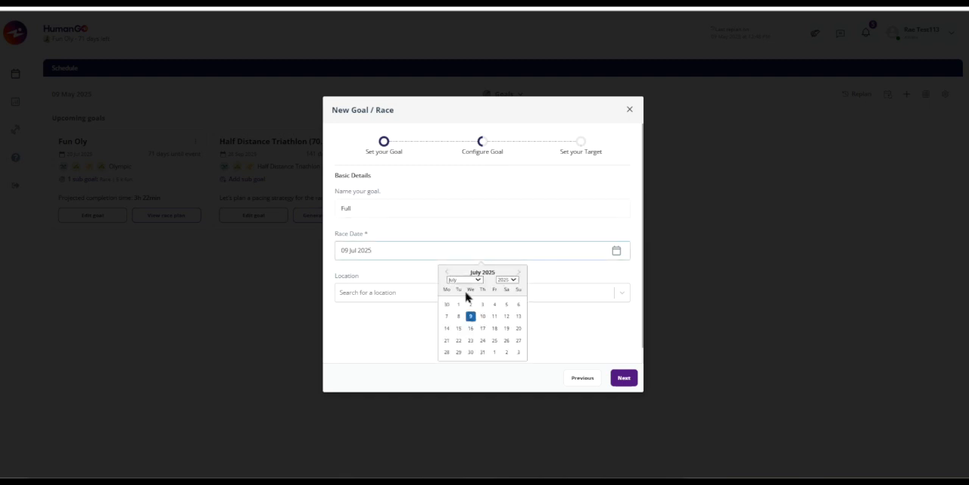
click(478, 279)
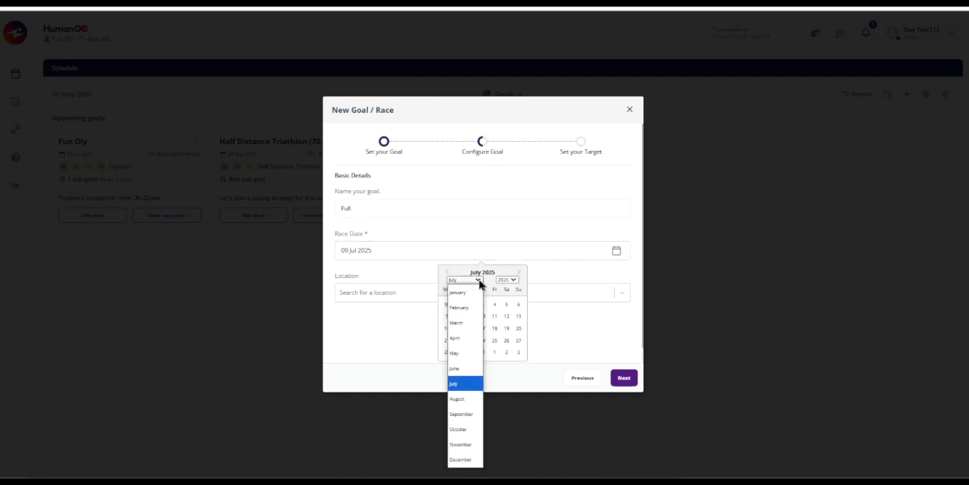
click(464, 447)
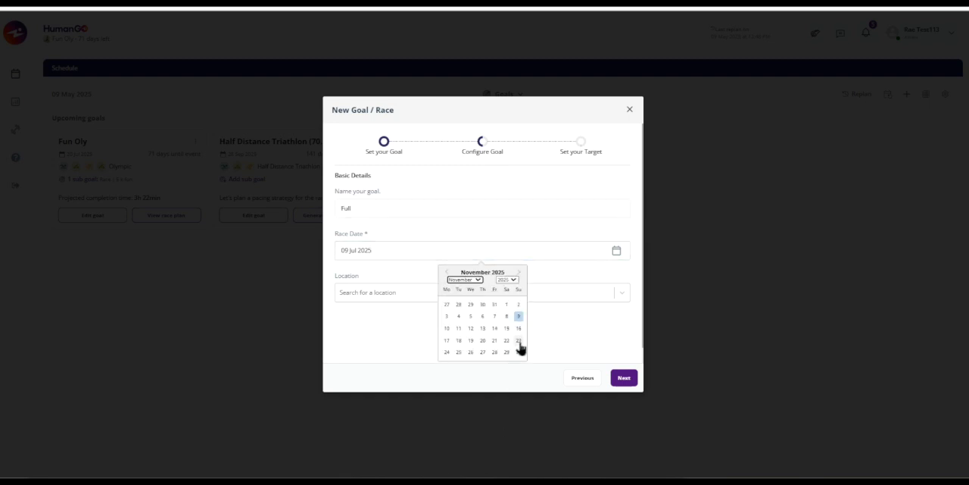
click(519, 341)
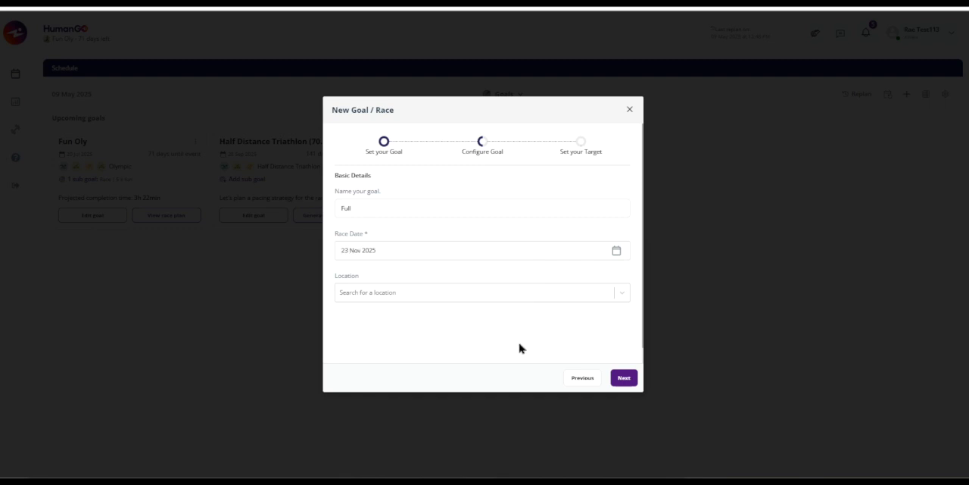
click(622, 380)
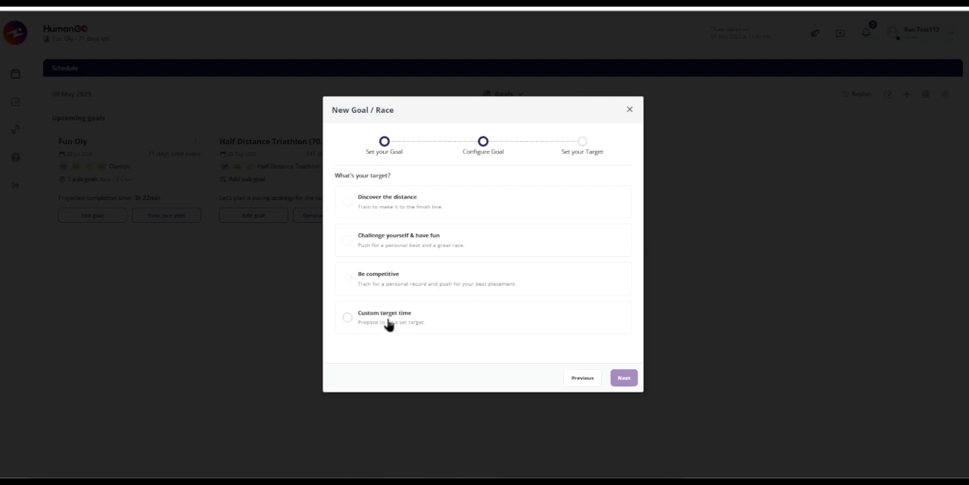
Set the target to Challenge yourself & have fun and create the goal with 13 taper and 14 recovery days.
click(347, 240)
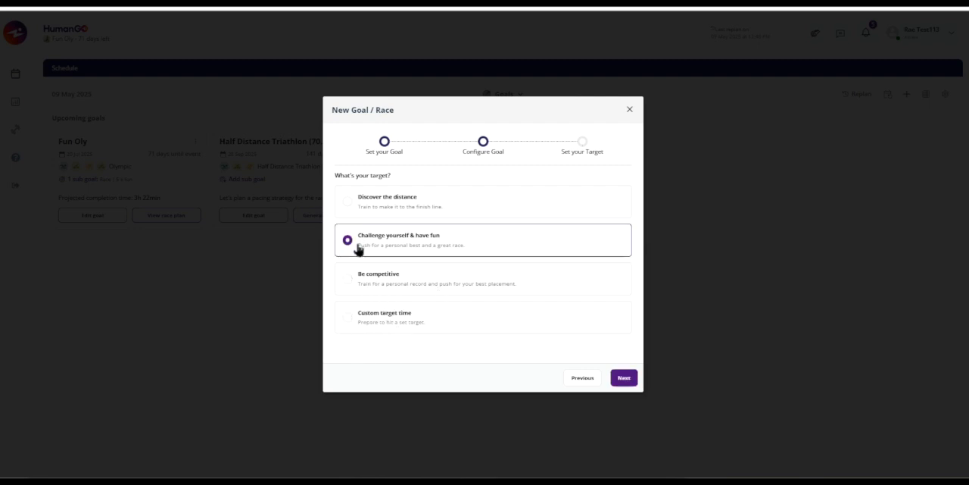
click(625, 382)
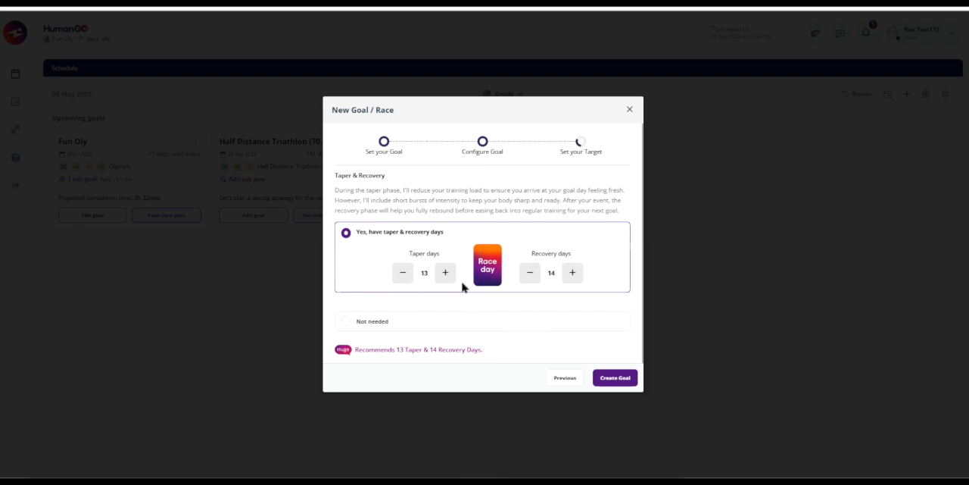
click(347, 324)
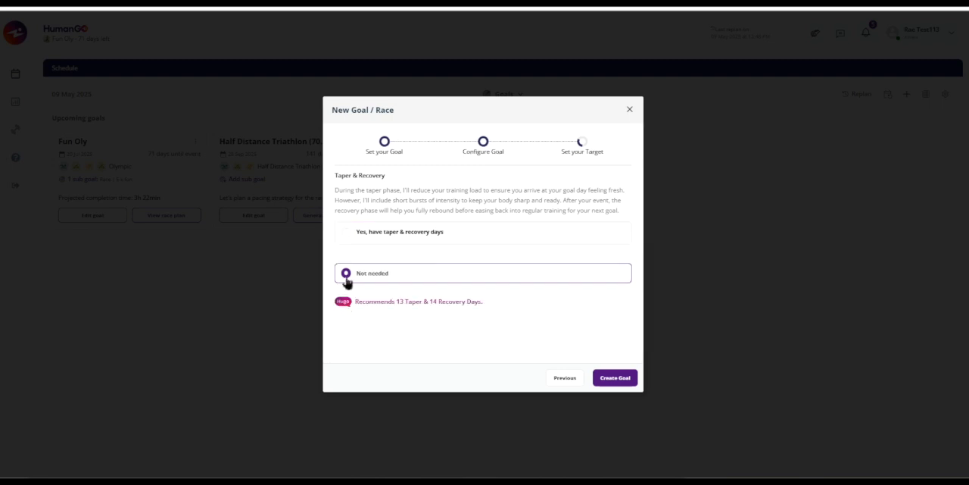
click(356, 237)
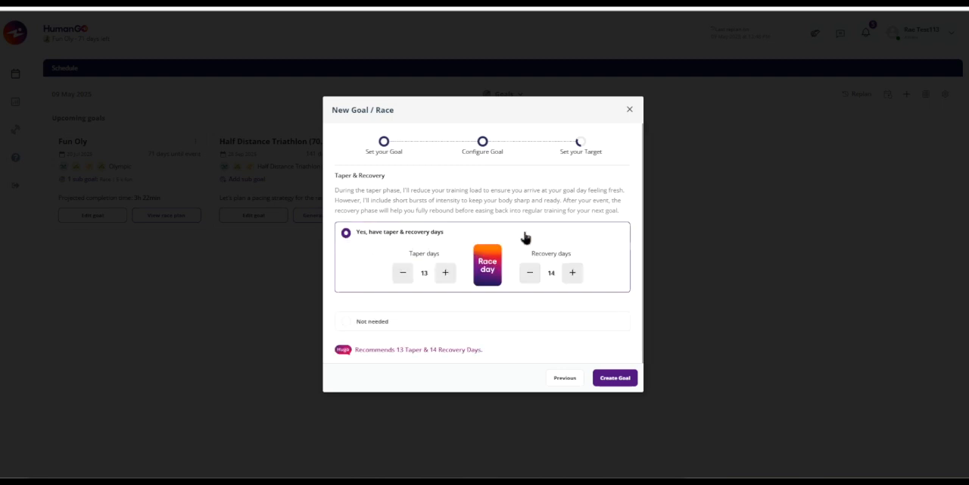
click(614, 380)
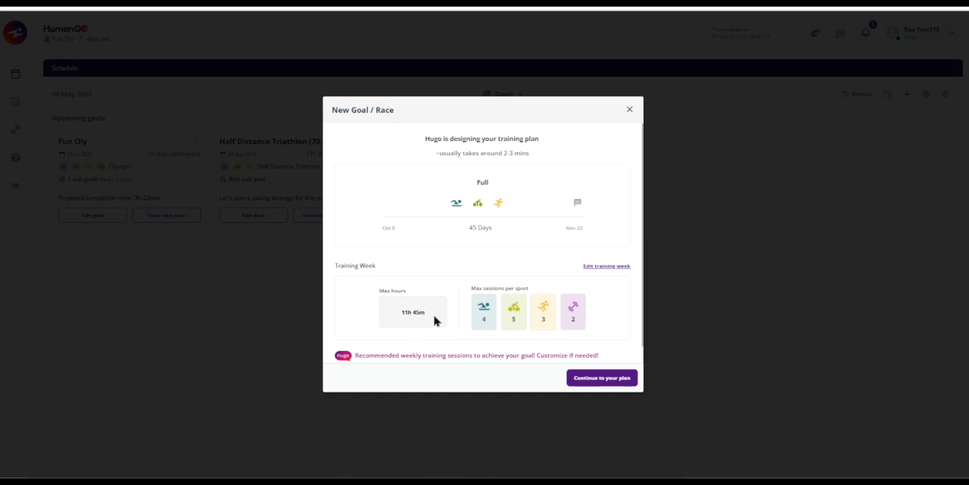
Open the training week editor for the Full goal and try the ideal weekly maximum of 21h 15min.
click(604, 267)
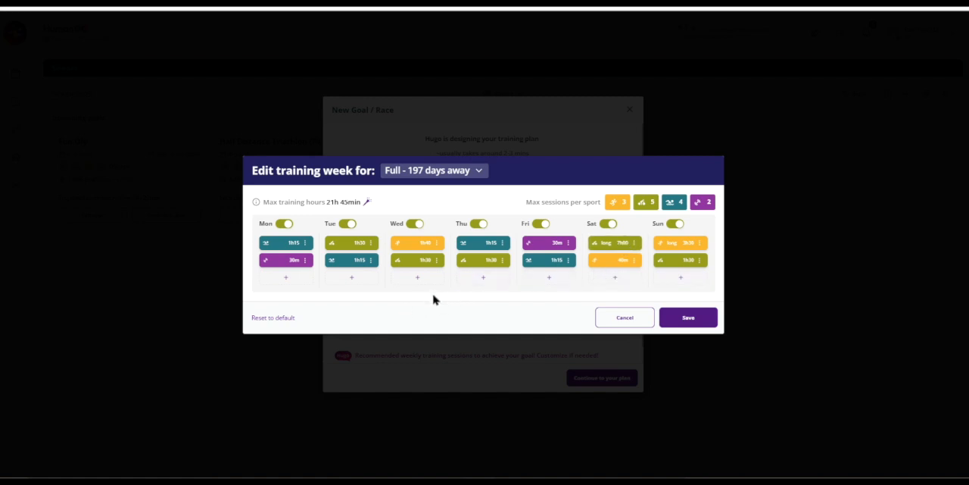
click(367, 203)
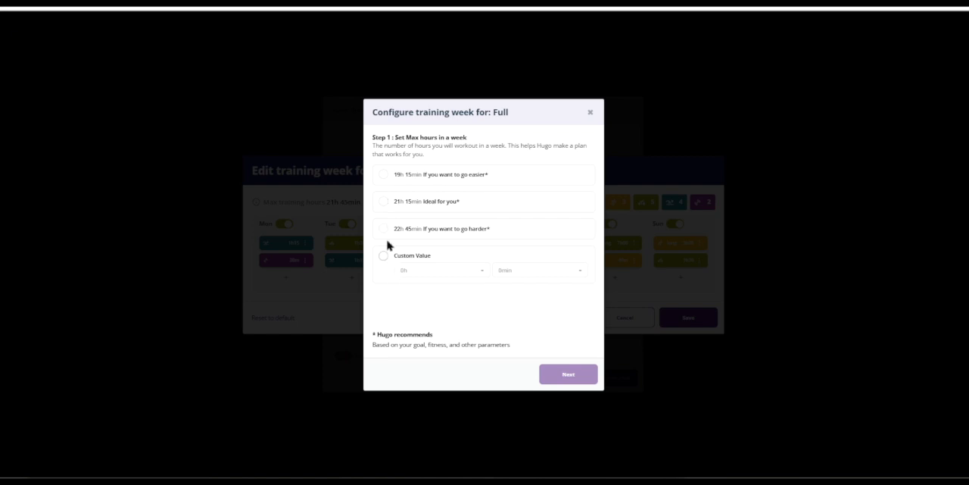
click(385, 202)
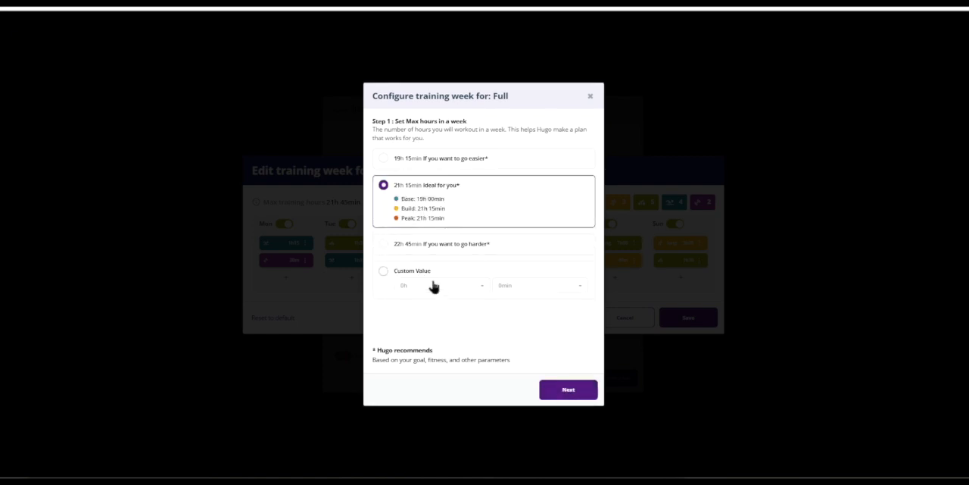
click(568, 391)
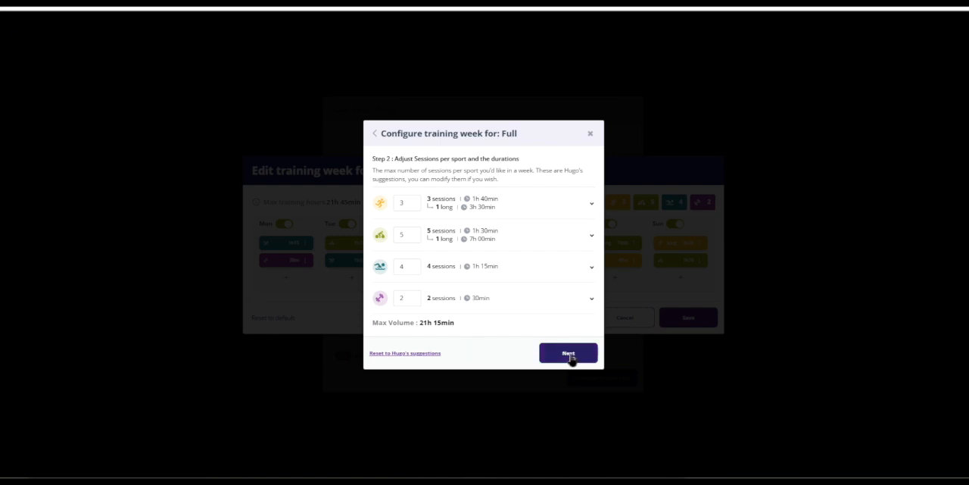
Review the running session details and available training days, and leave the training week editor without saving.
click(592, 205)
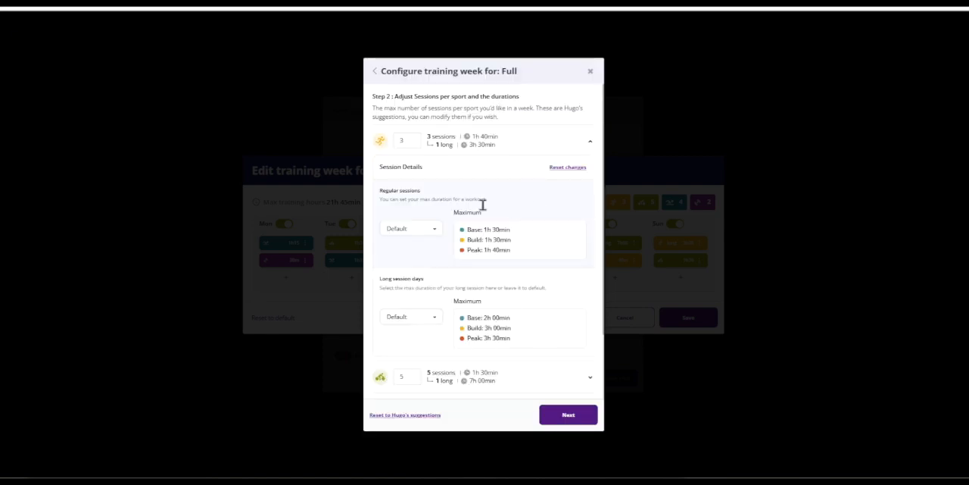
click(592, 147)
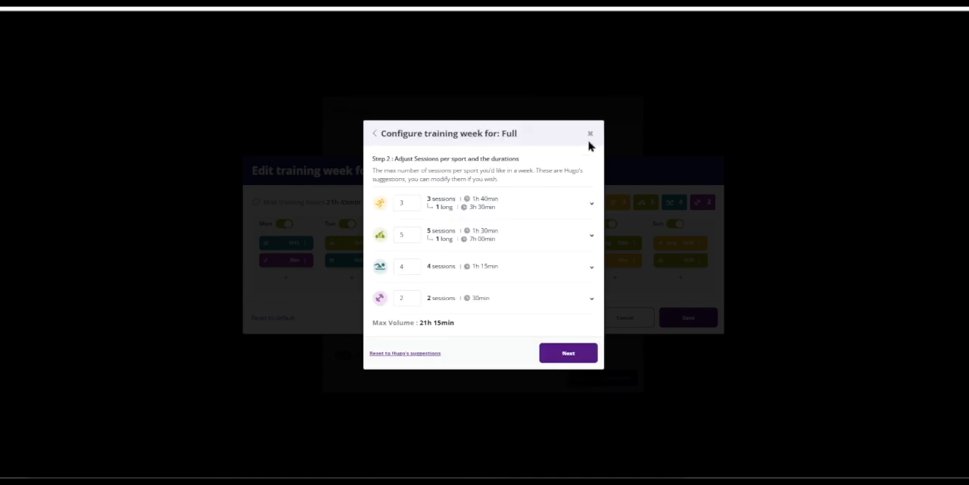
click(568, 355)
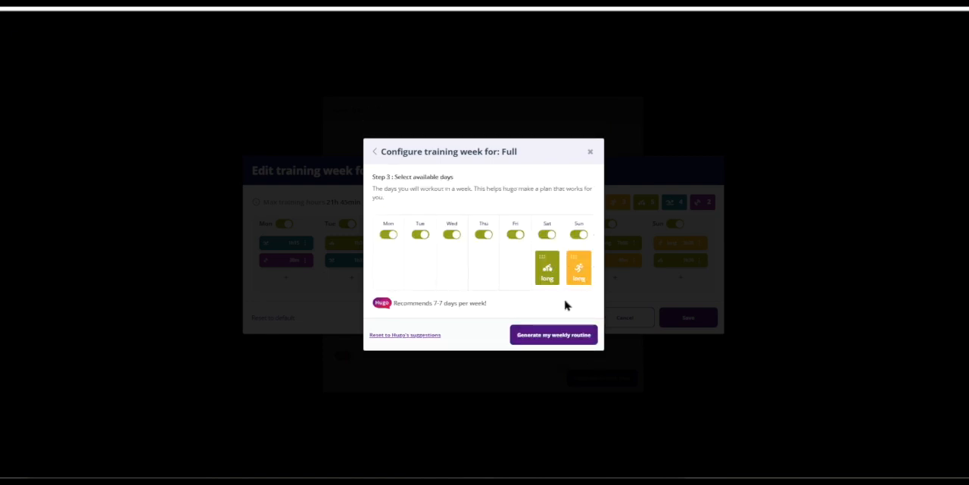
click(590, 156)
click(638, 323)
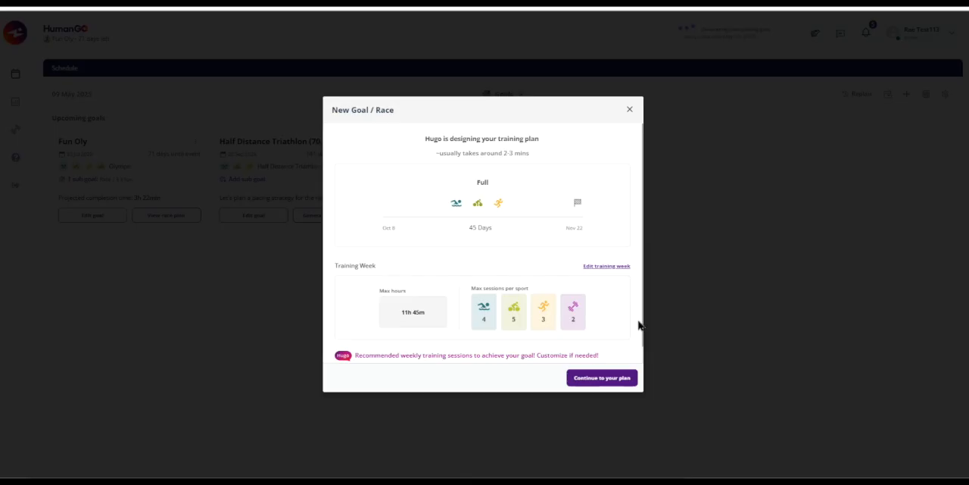
Continue to the plan and check which actions are available for the Full goal.
click(601, 383)
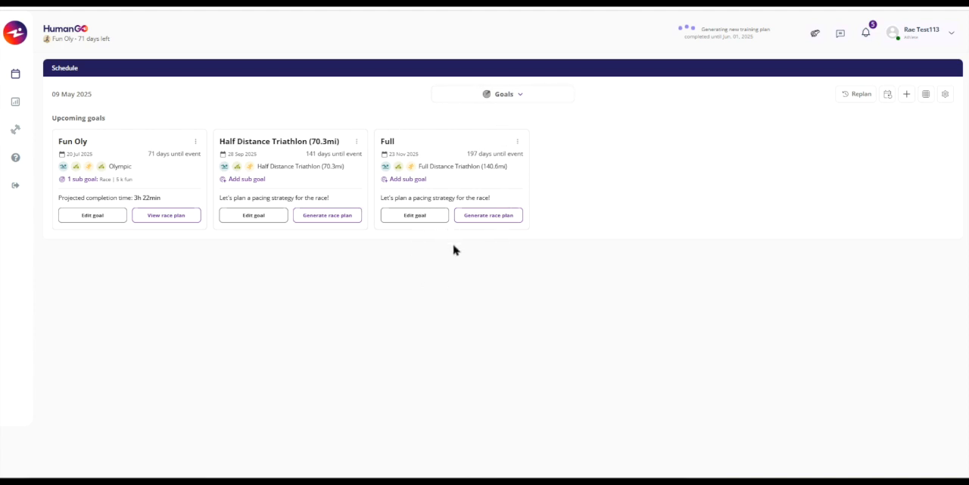
click(518, 144)
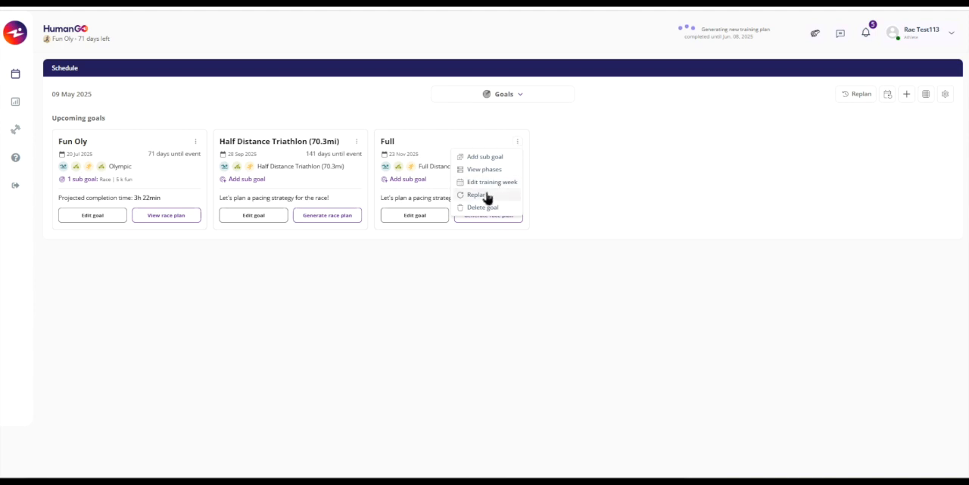
click(659, 203)
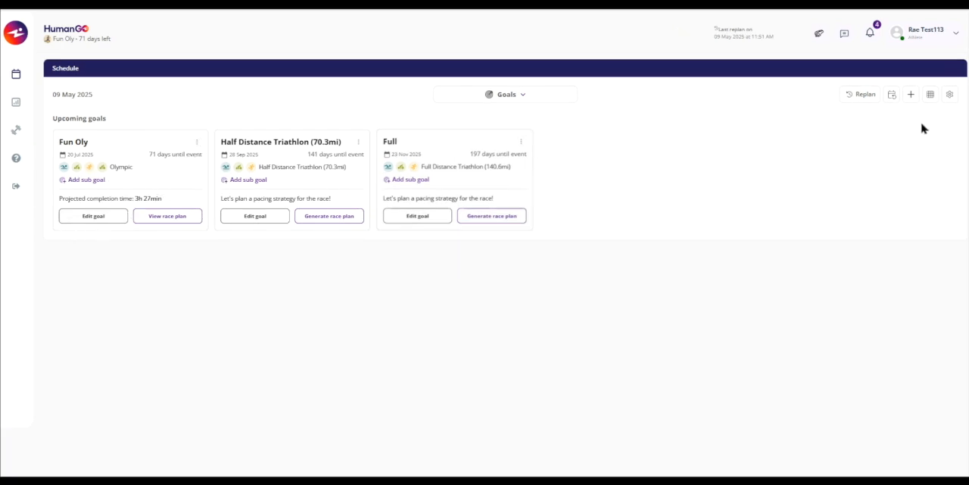
Open the Fun Oly goal for editing and look through its phases, sub goals and race plan before returning to the overview.
click(93, 215)
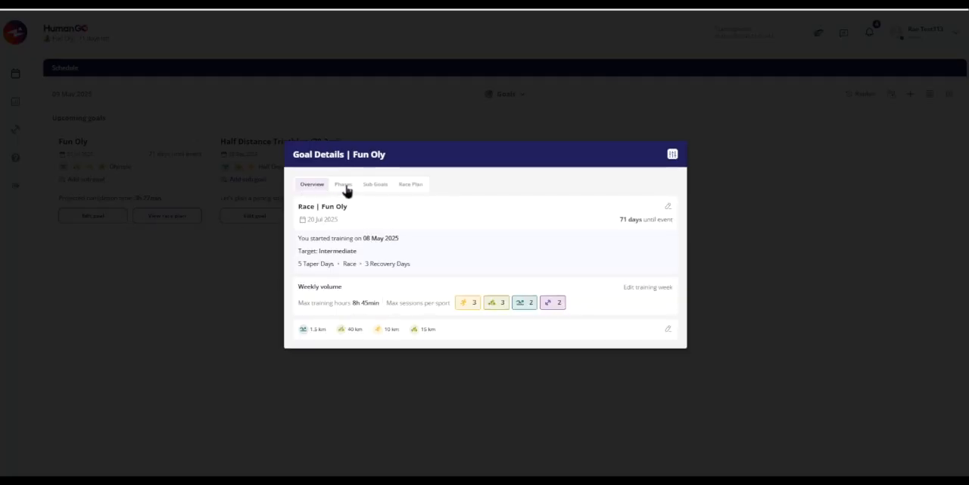
click(344, 190)
click(379, 123)
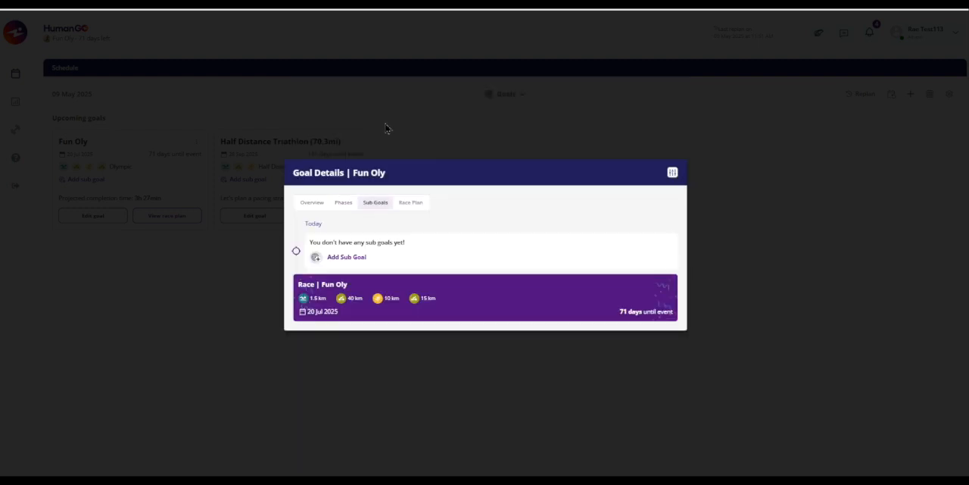
click(411, 203)
click(313, 249)
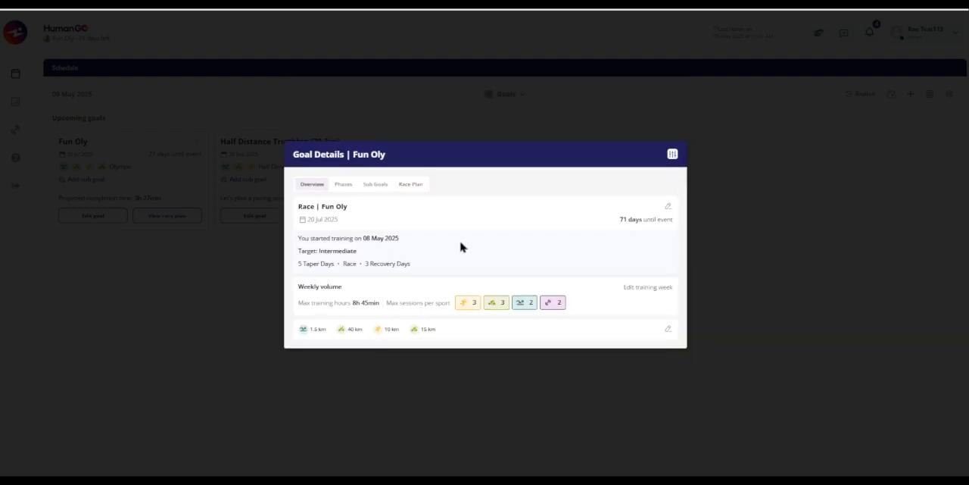
Open the Fun Oly race details for editing and review the dates, target options, and taper and recovery days.
click(668, 211)
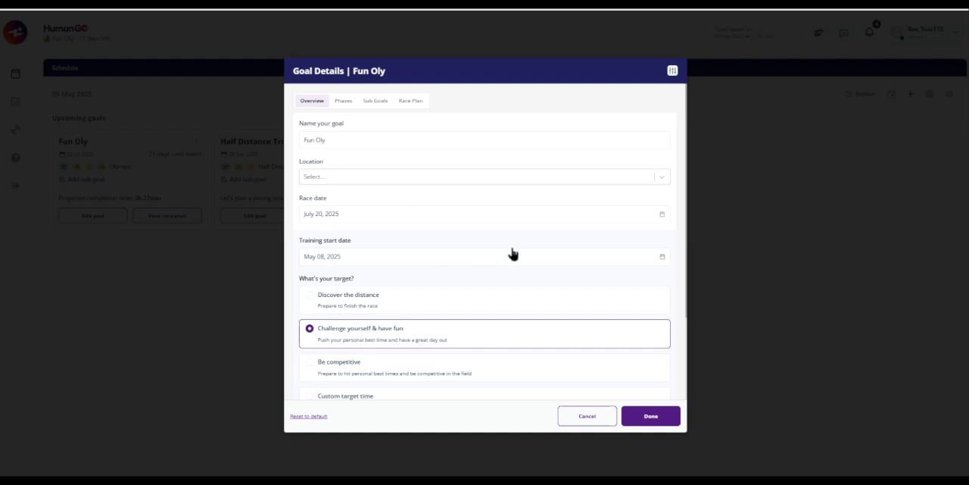
scroll(512, 254, down, 2)
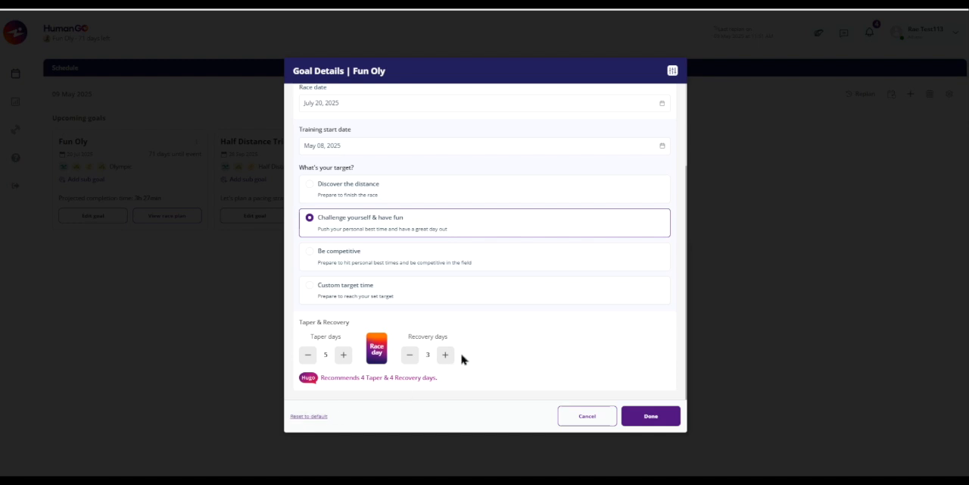
scroll(463, 359, up, 3)
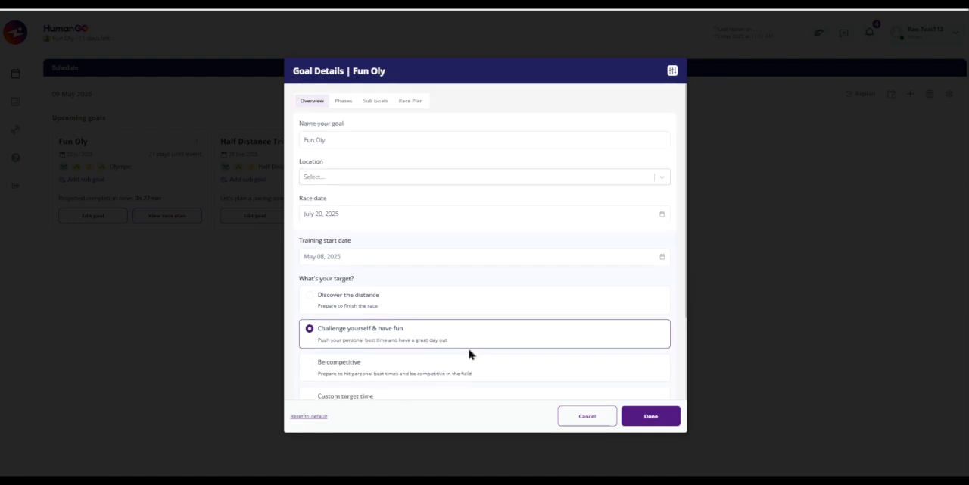
Open the Base phase of Fun Oly for editing and compare its running, cycling and swimming specifications.
click(343, 101)
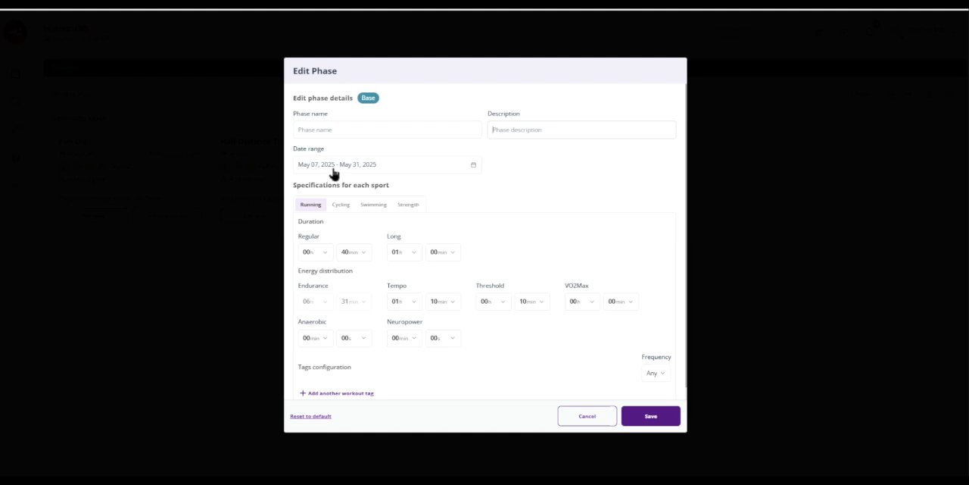
click(347, 206)
click(380, 208)
click(312, 212)
Try a long run duration of 01h 15min and a Tempo time of 01h 00min for running in the Base phase.
click(440, 259)
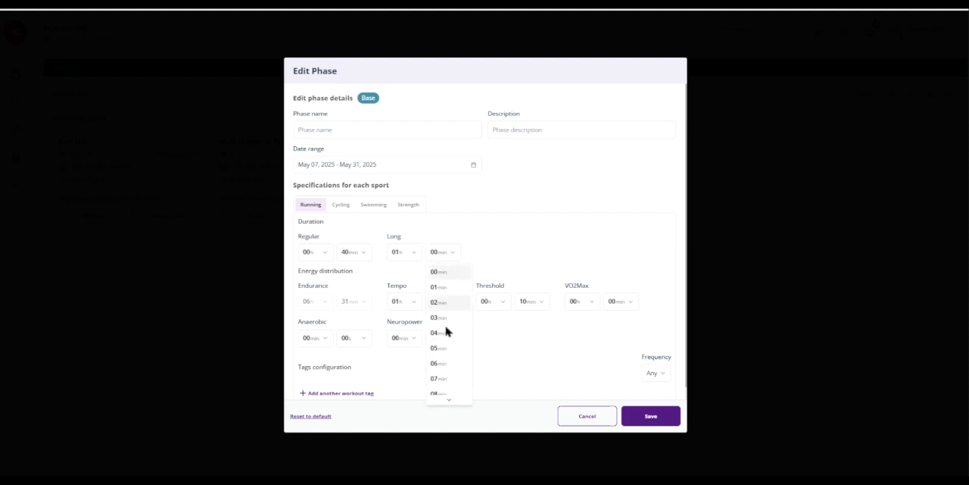
scroll(447, 372, down, 2)
scroll(447, 364, down, 3)
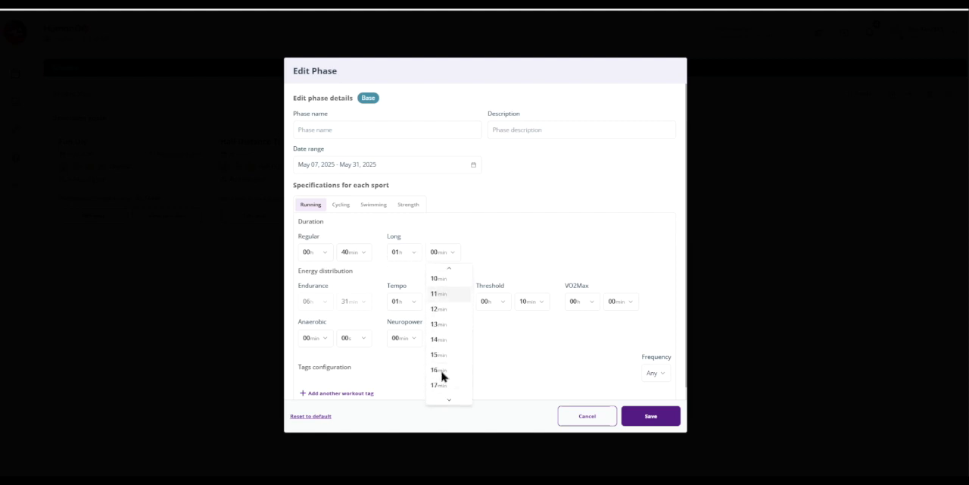
click(439, 343)
click(453, 303)
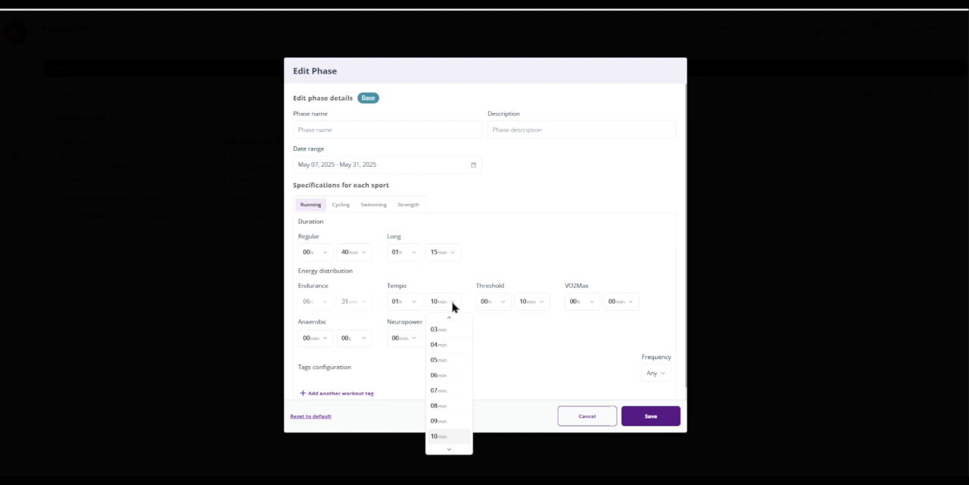
scroll(441, 329, up, 2)
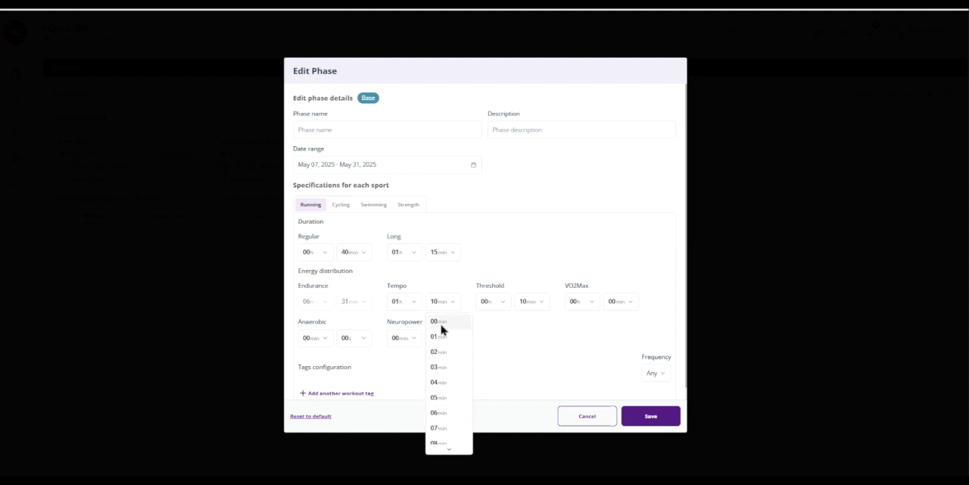
click(442, 323)
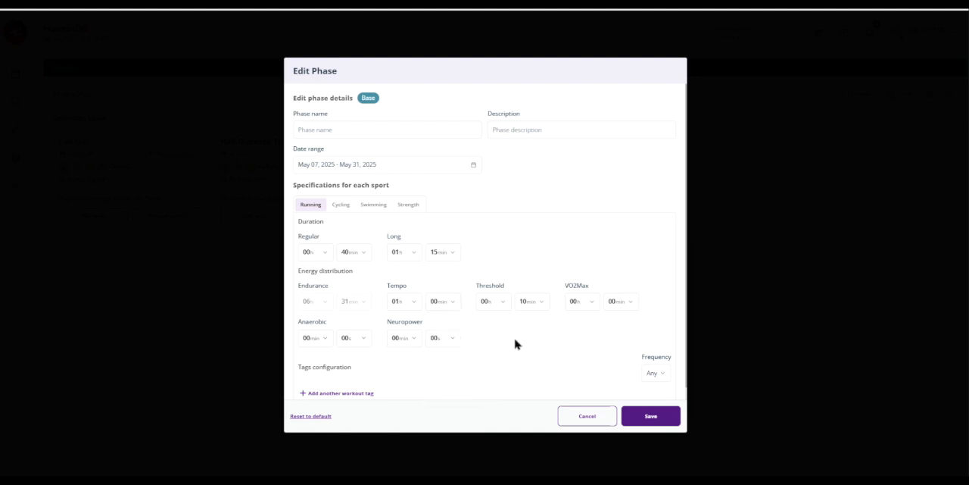
Try adding another workout tag to the running specifications, and leave the Base phase editor without saving.
scroll(515, 343, down, 1)
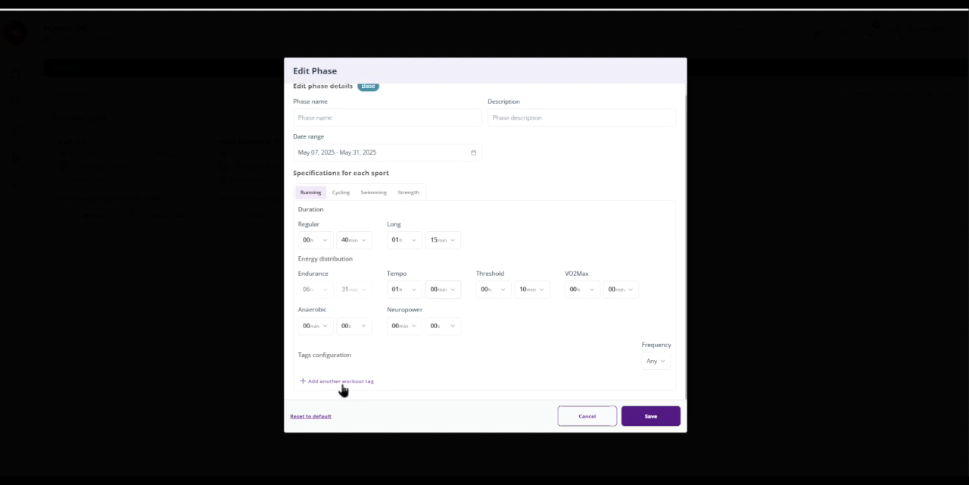
click(342, 383)
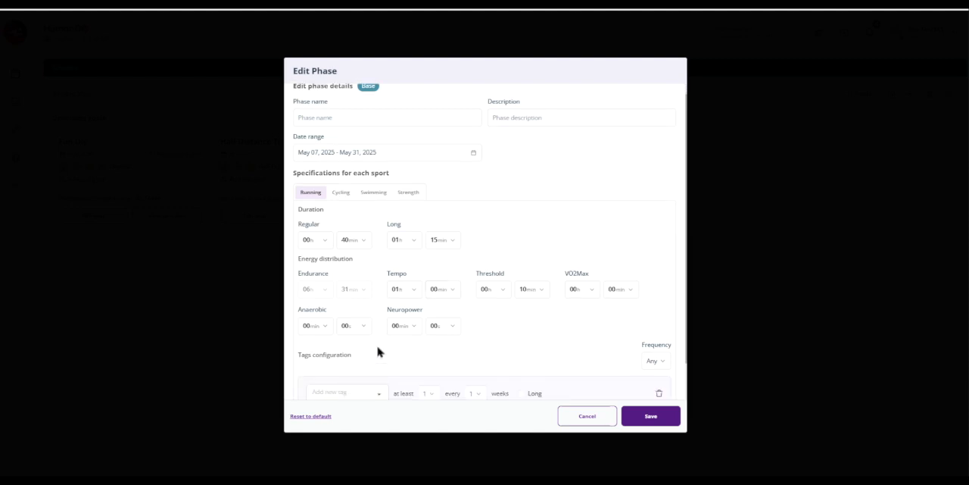
scroll(424, 341, down, 3)
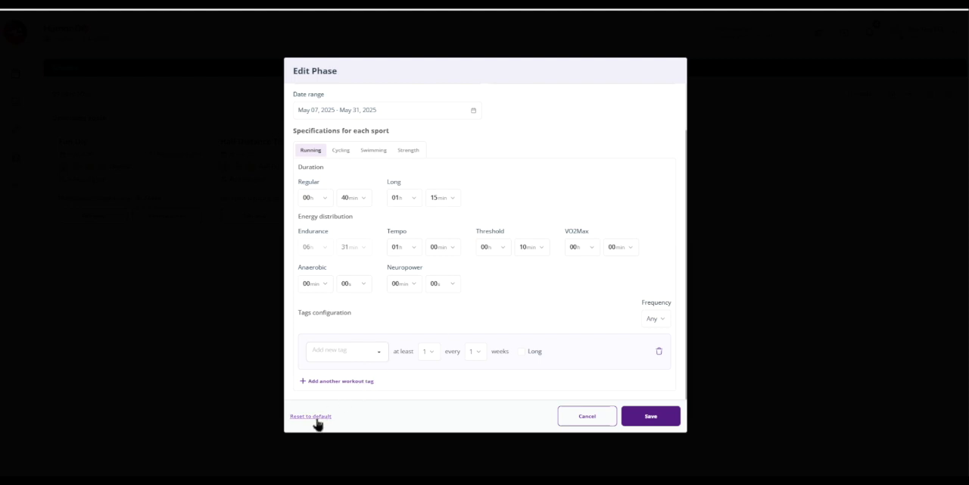
click(580, 421)
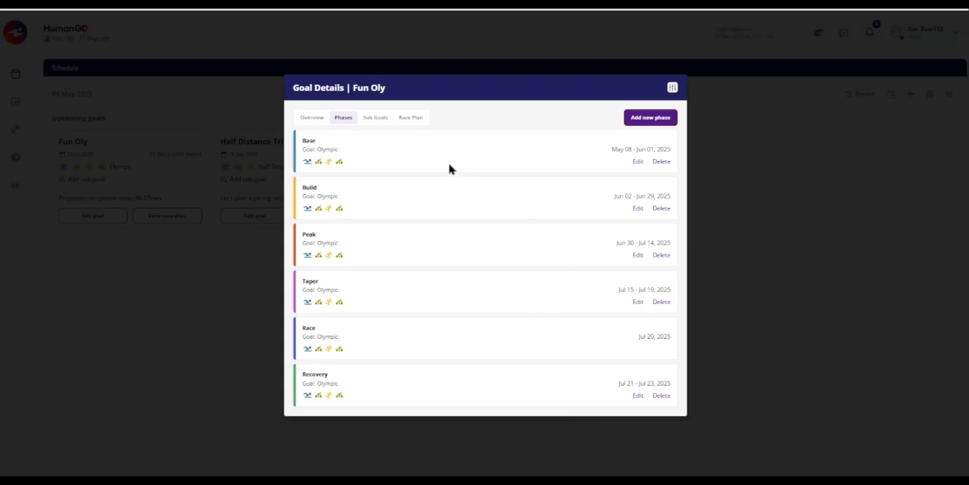
Start a new sub goal for Fun Oly as a race and choose a 5K run.
click(376, 119)
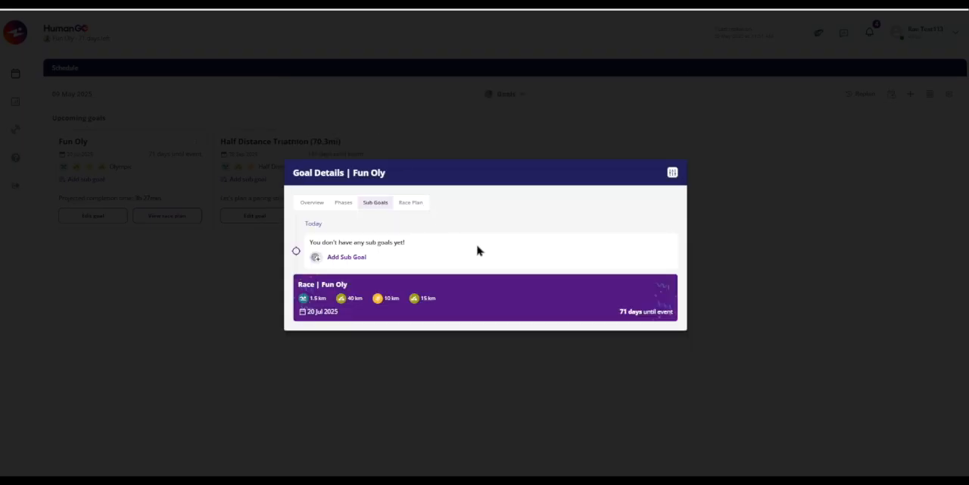
click(346, 258)
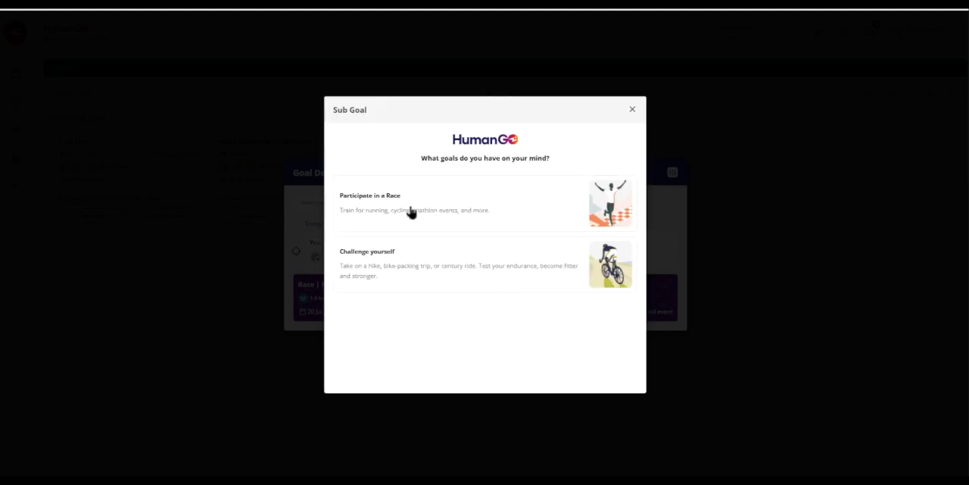
click(412, 213)
click(373, 227)
click(362, 220)
click(627, 383)
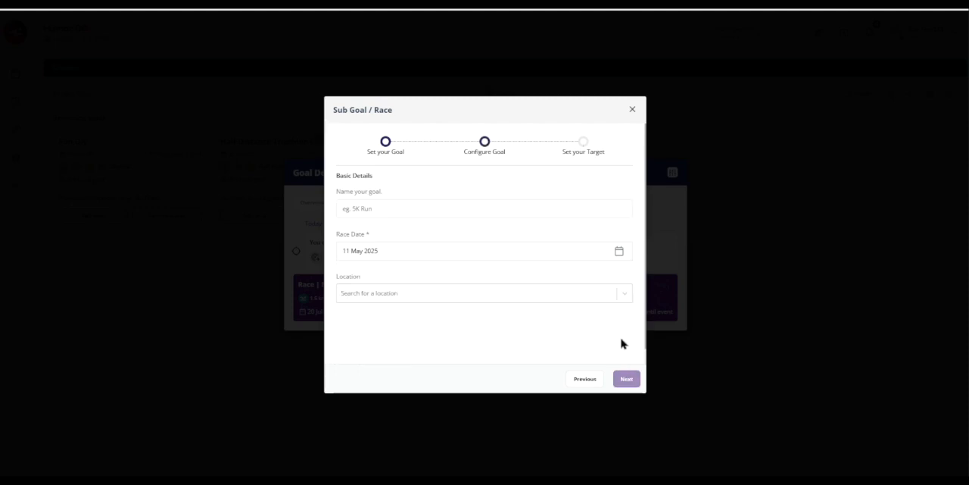
Set the sub goal's race date to 25 May 2025, name it 5 k fun, and continue to the target settings.
click(617, 253)
click(522, 346)
click(419, 213)
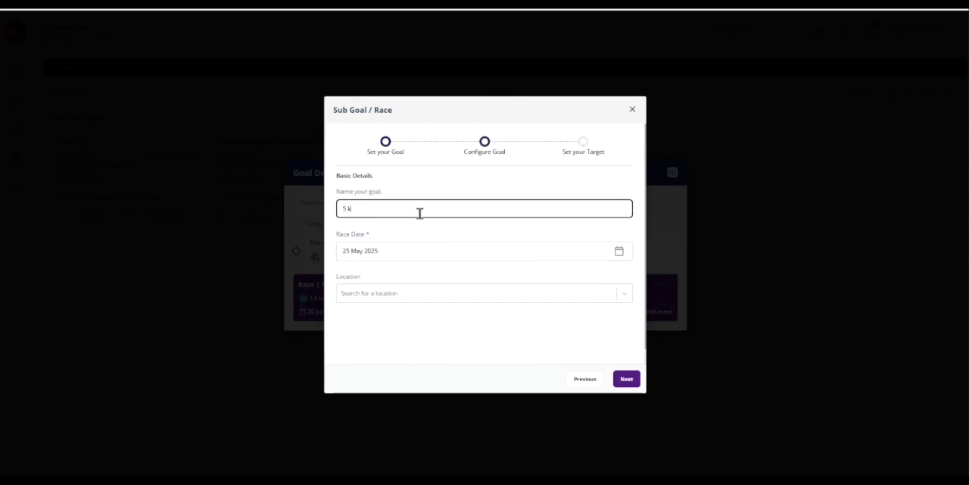
click(632, 383)
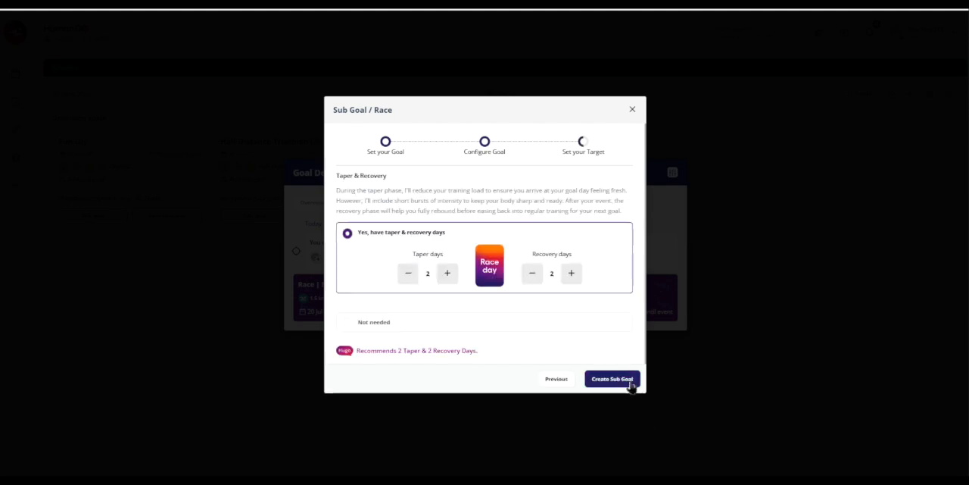
Mark taper and recovery days as not needed, create the sub goal, and close the confirmation.
click(346, 325)
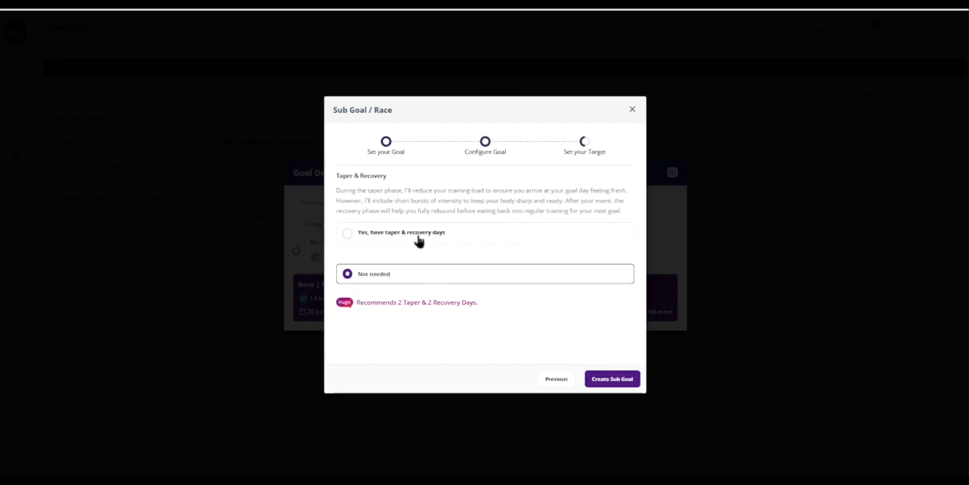
click(614, 381)
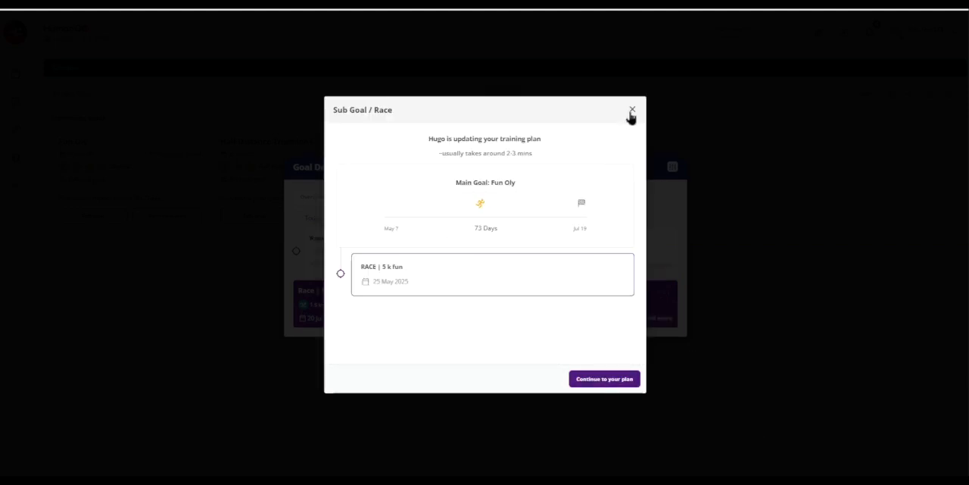
click(633, 111)
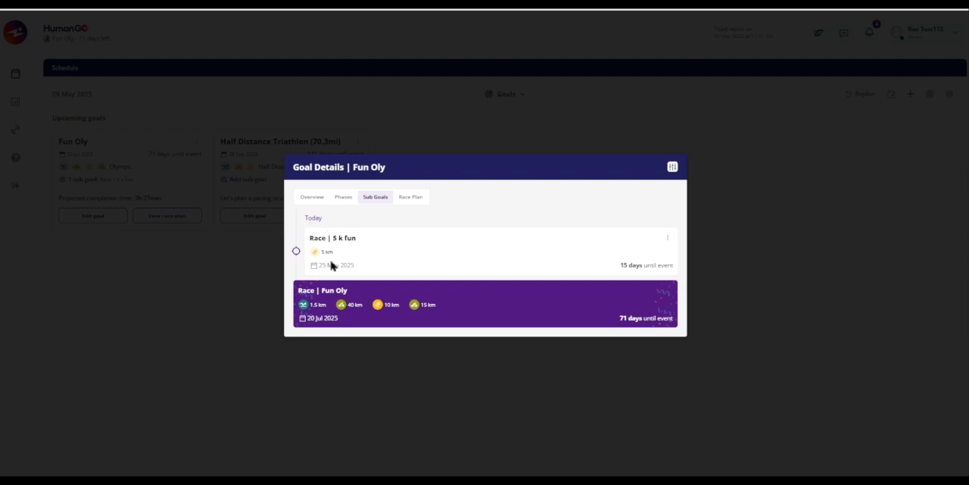
Check how the 5 k fun race fits into the Fun Oly phases and which actions the sub goal offers.
click(343, 197)
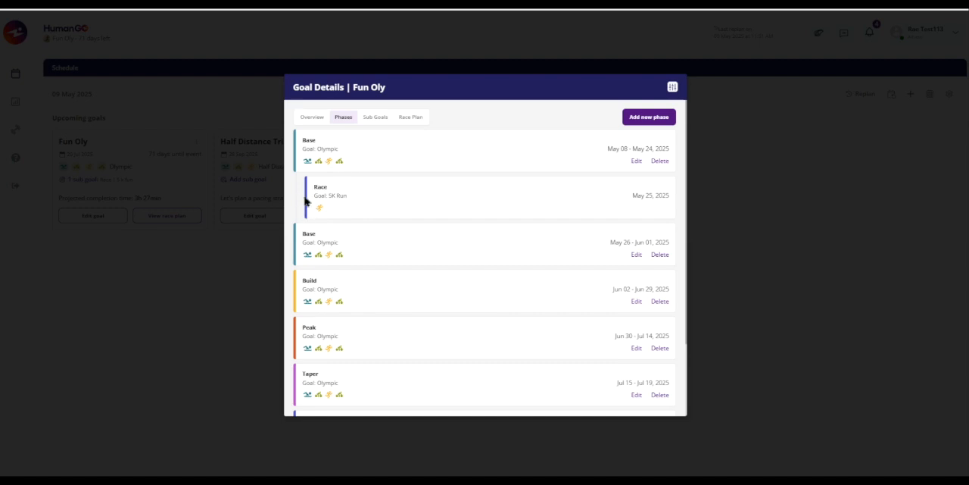
click(371, 120)
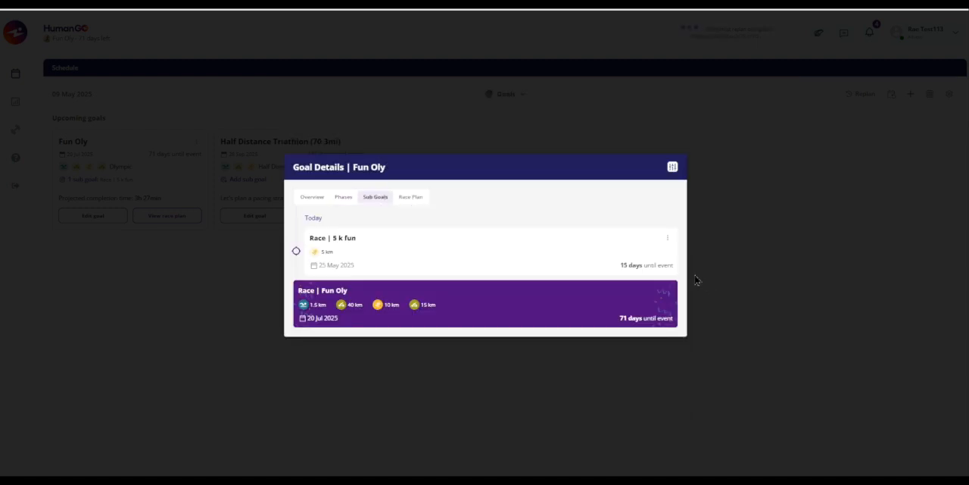
click(668, 239)
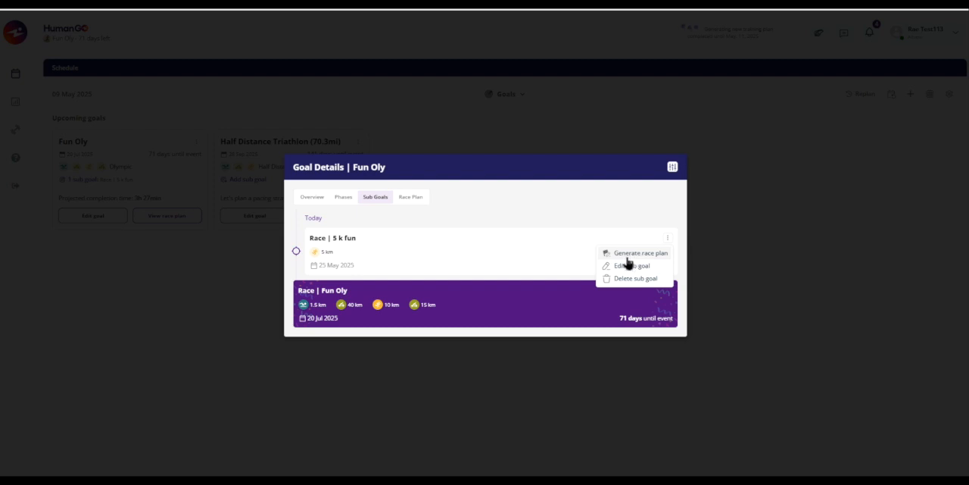
Open the full race plan of the Fun Oly goal.
click(413, 203)
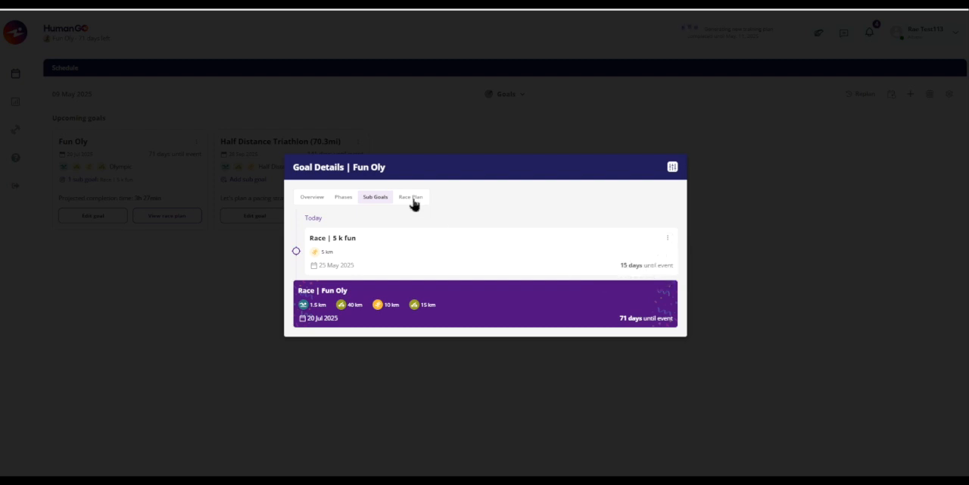
click(409, 204)
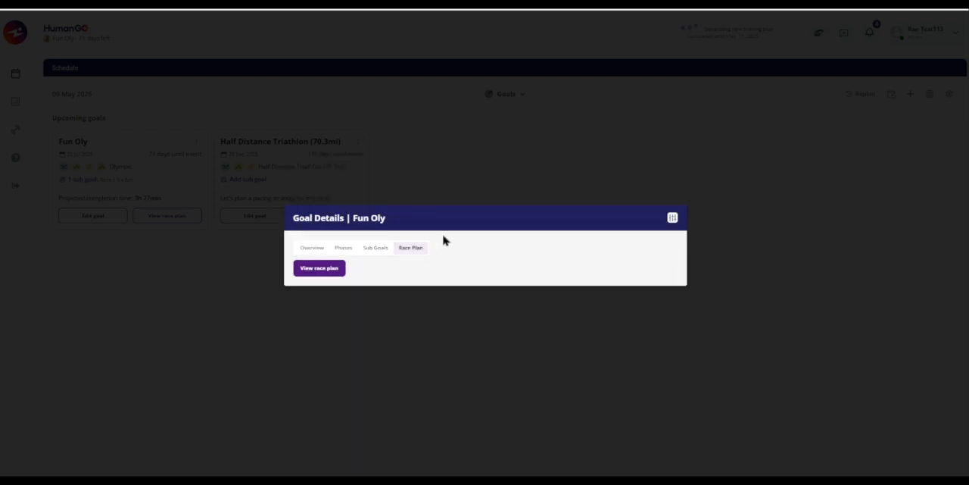
click(318, 271)
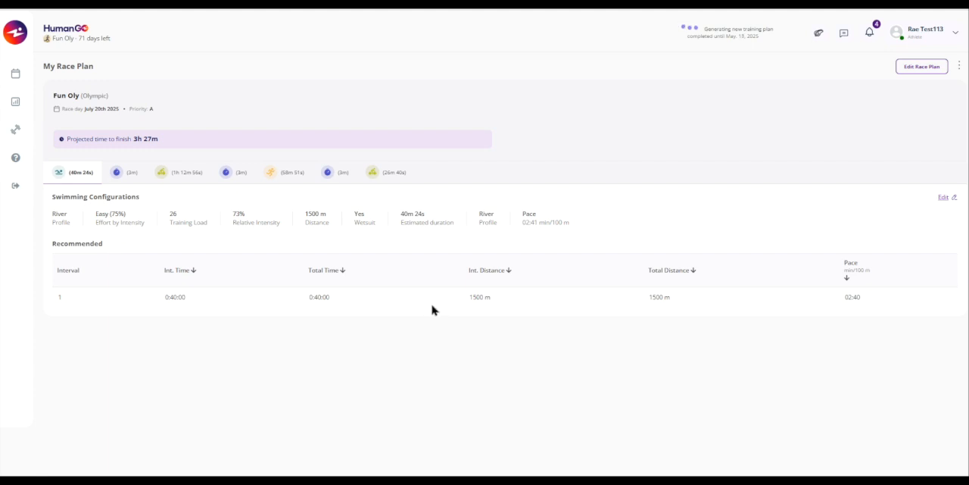
Edit the swimming configuration, compare targets by duration and by effort, and set the swimming effort to Moderate (81%).
click(944, 199)
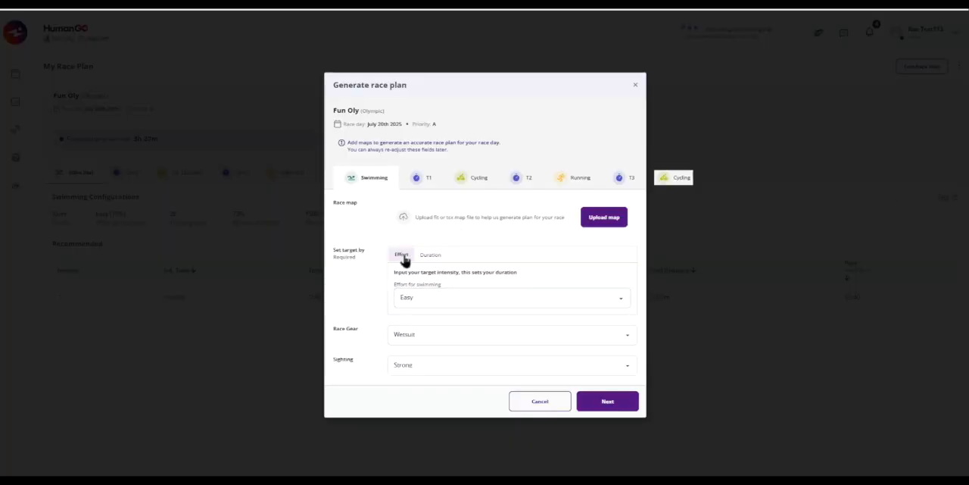
click(432, 259)
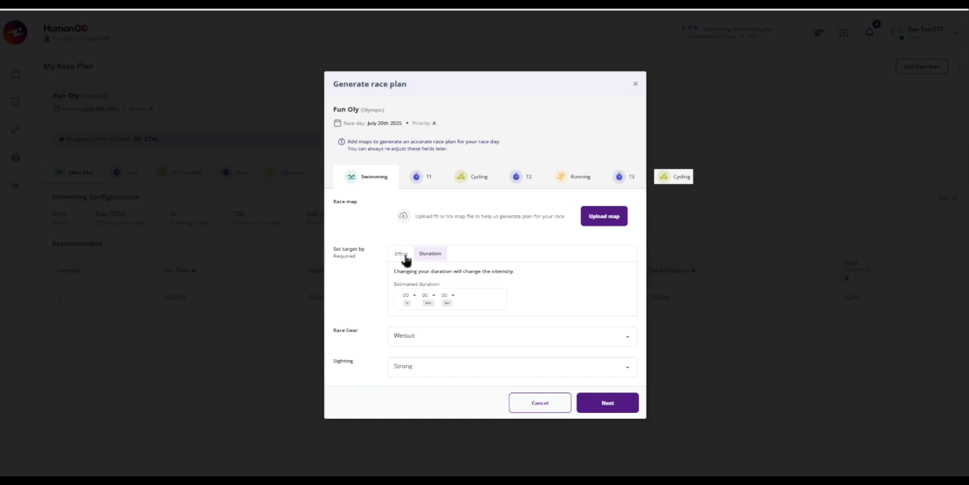
click(402, 257)
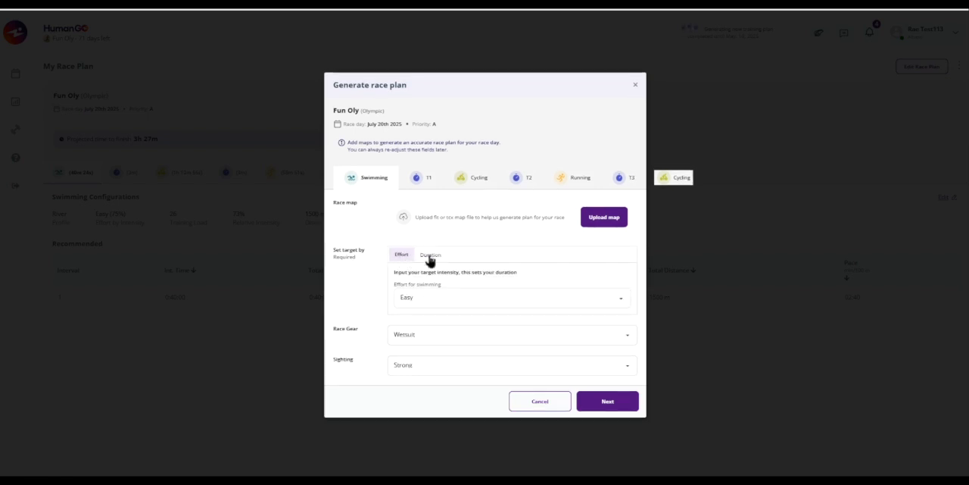
click(420, 303)
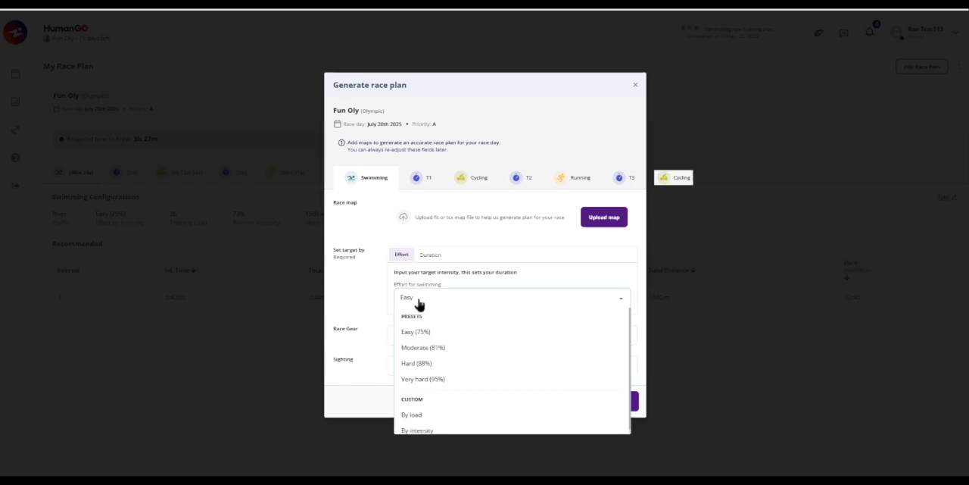
click(412, 348)
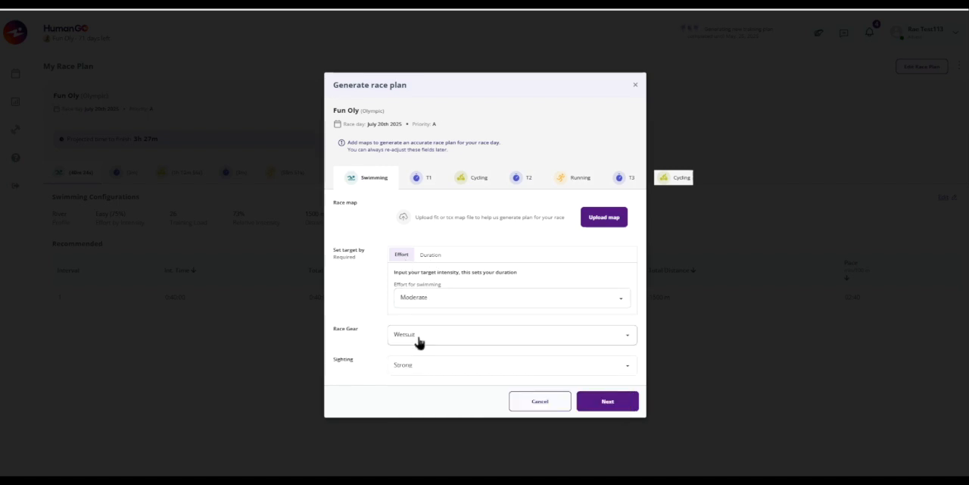
Set the swimming leg's sighting to Strong and continue to the T1 transition.
click(428, 370)
click(409, 386)
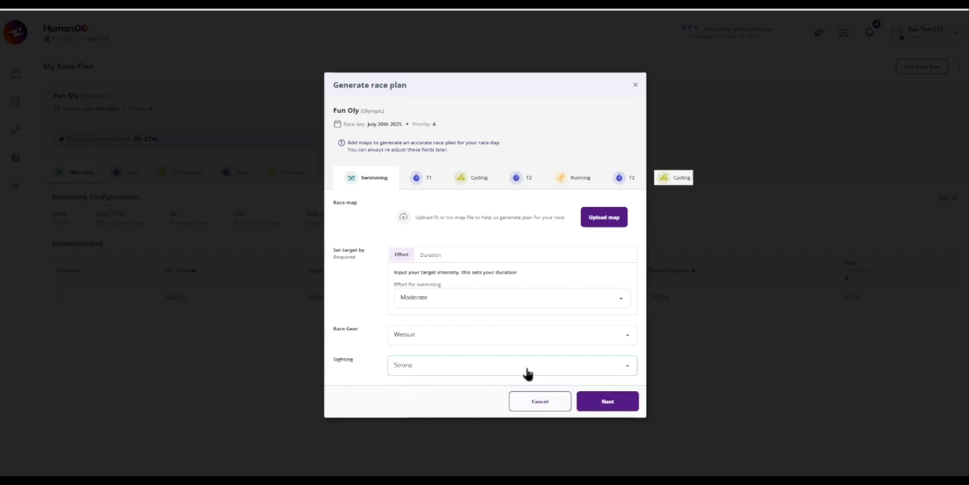
click(604, 405)
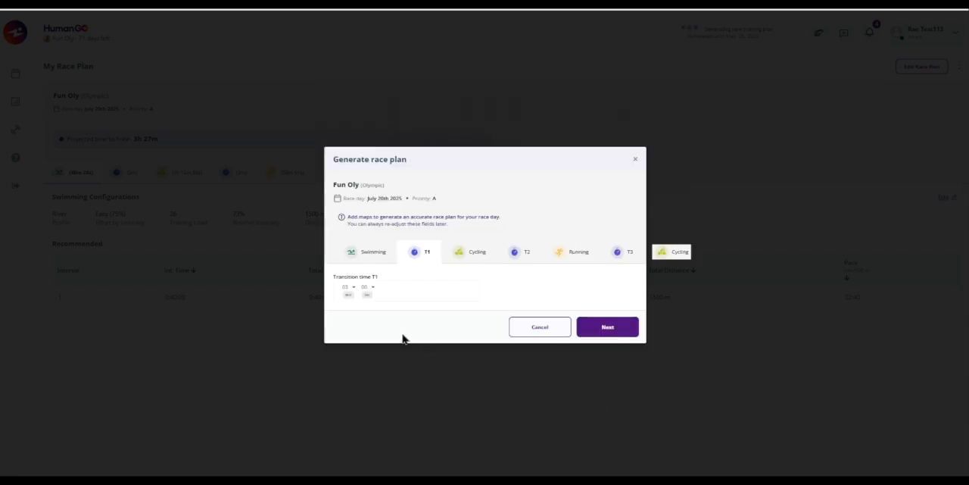
Set the T1 transition time to 5 minutes and continue to the cycling leg.
click(354, 288)
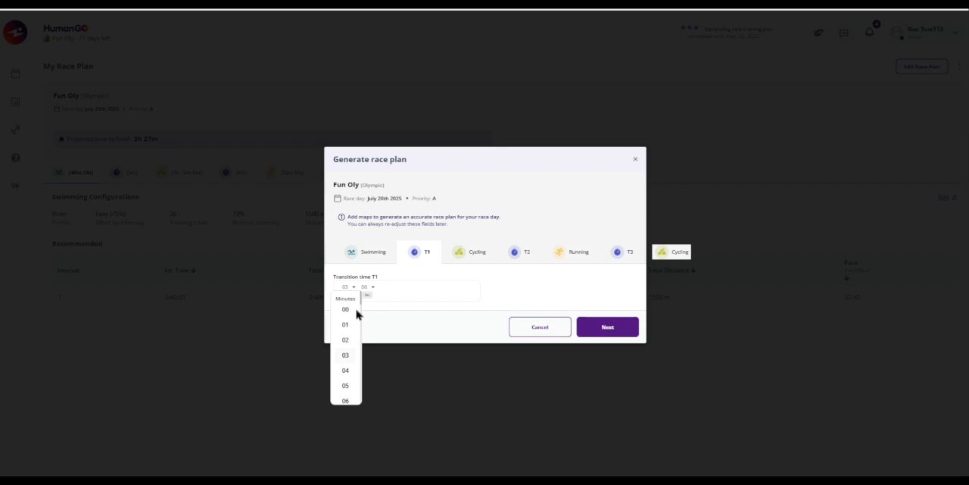
click(348, 387)
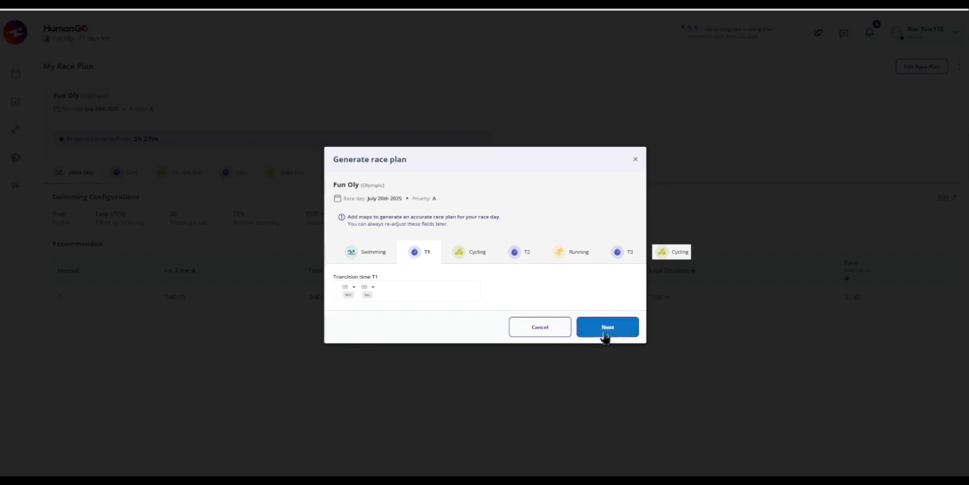
click(604, 330)
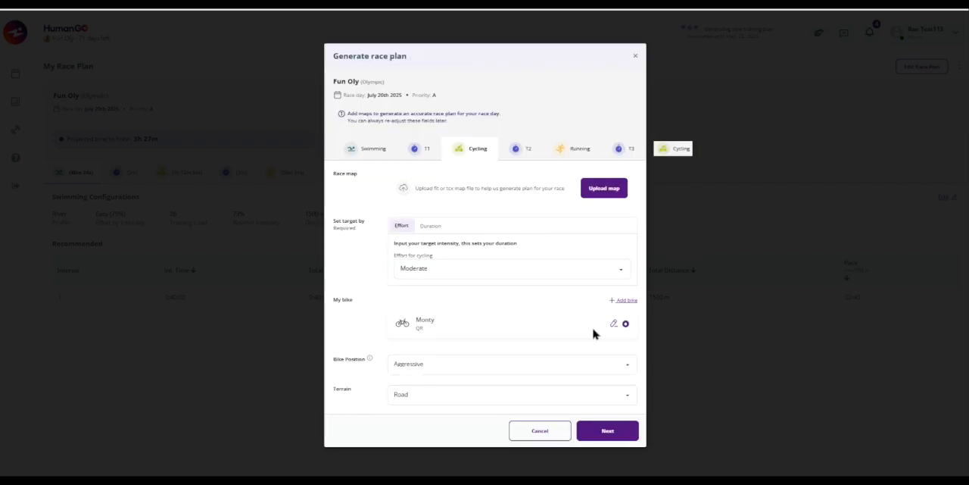
Set the cycling effort to Hard (88%) and continue to the T2 transition.
click(456, 273)
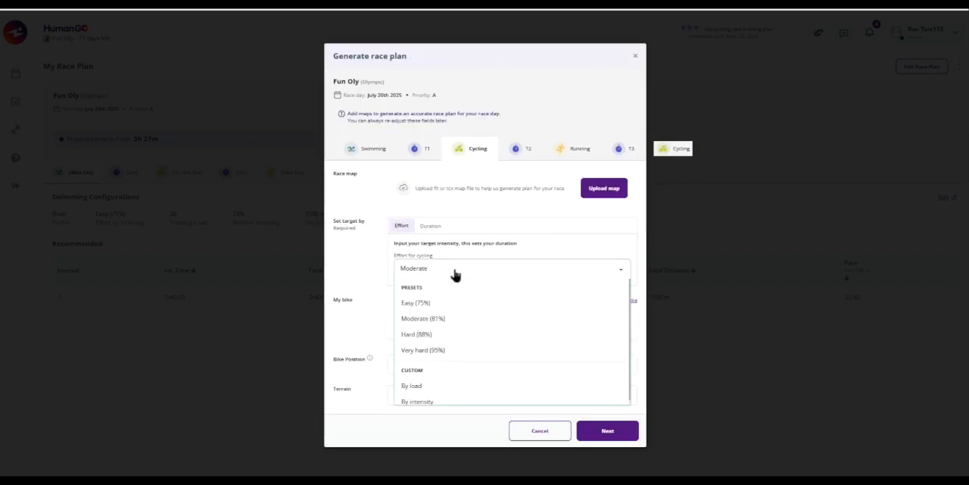
click(412, 337)
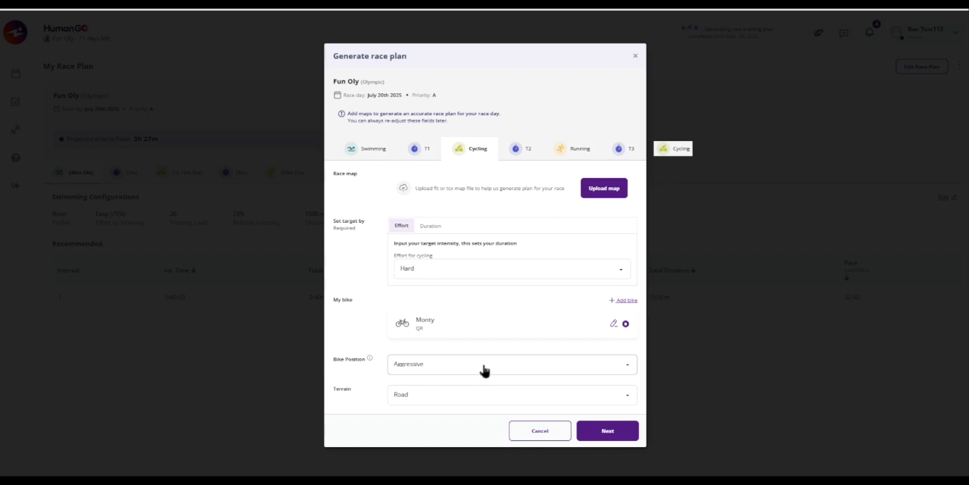
click(608, 432)
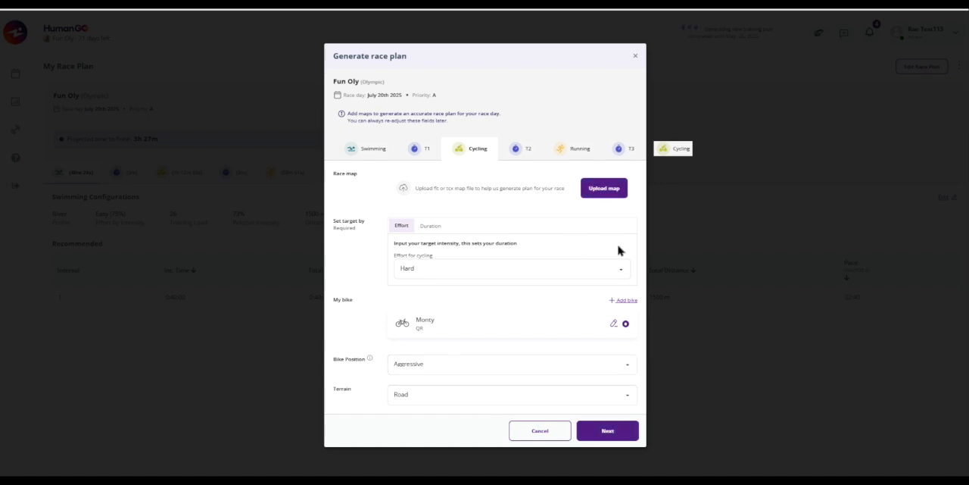
click(607, 431)
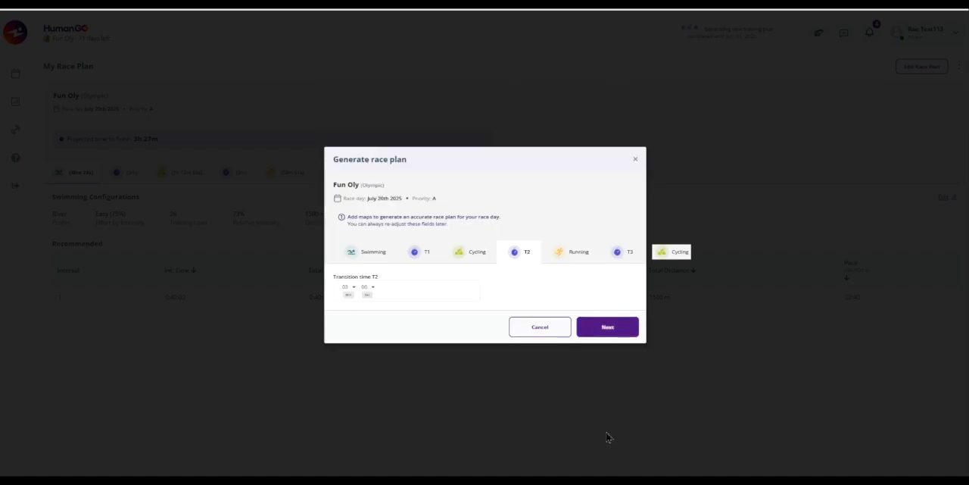
Accept the T2, running, T3 and final cycling settings as they are and update the race plan.
click(605, 330)
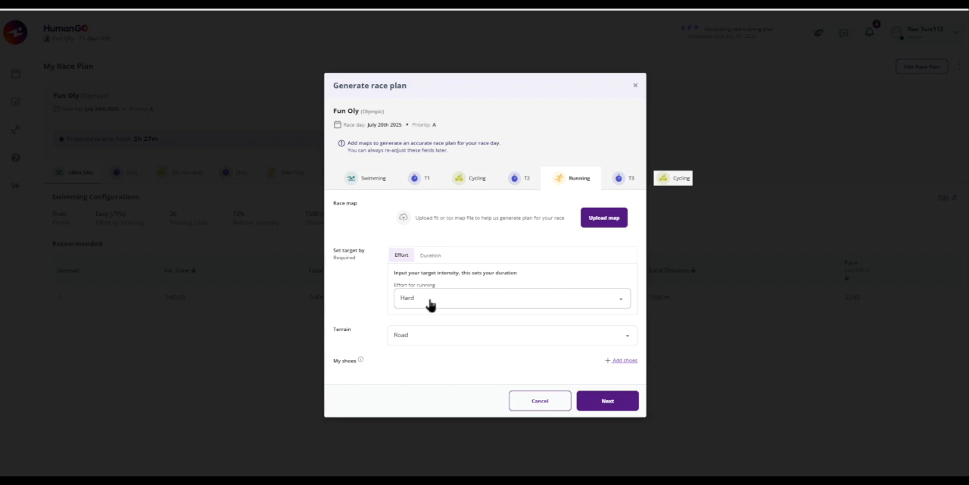
click(603, 407)
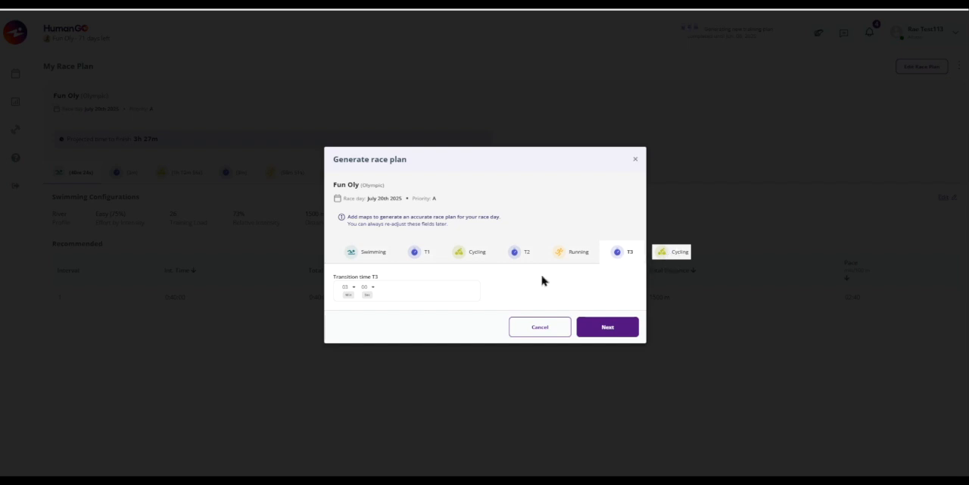
click(605, 331)
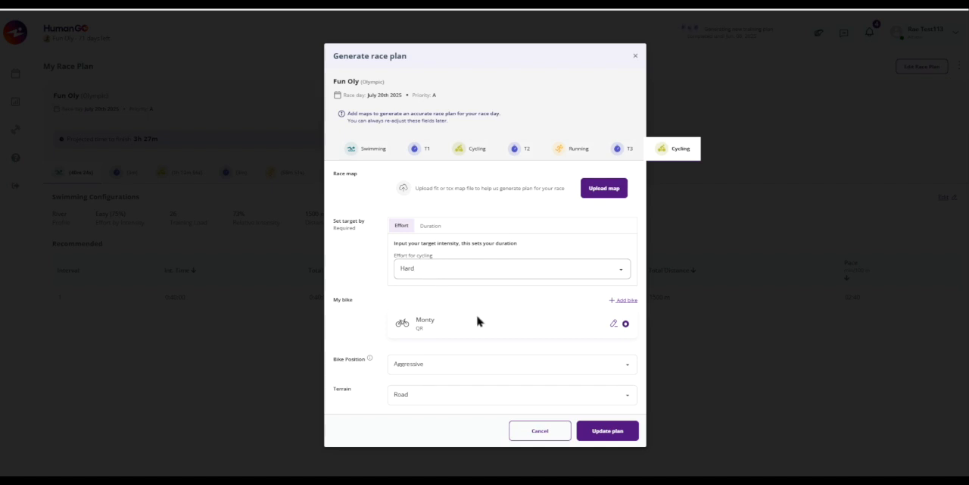
click(594, 435)
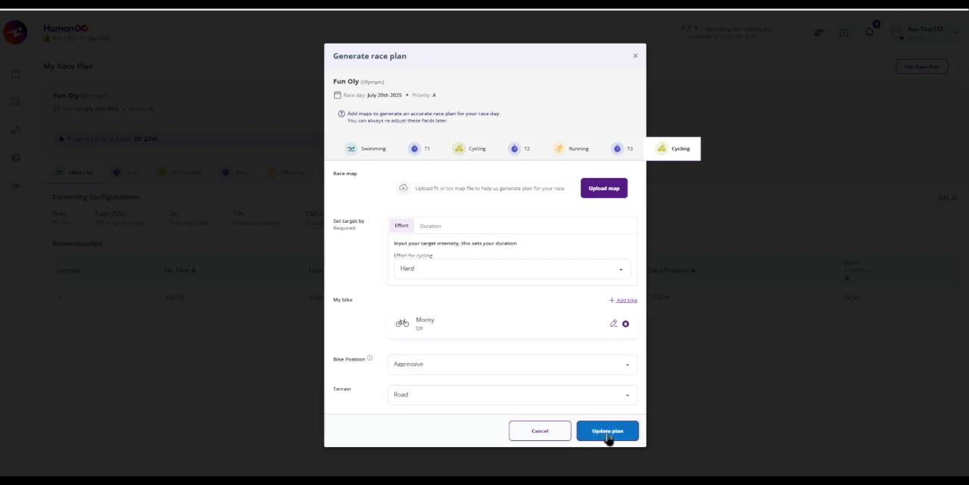
click(608, 431)
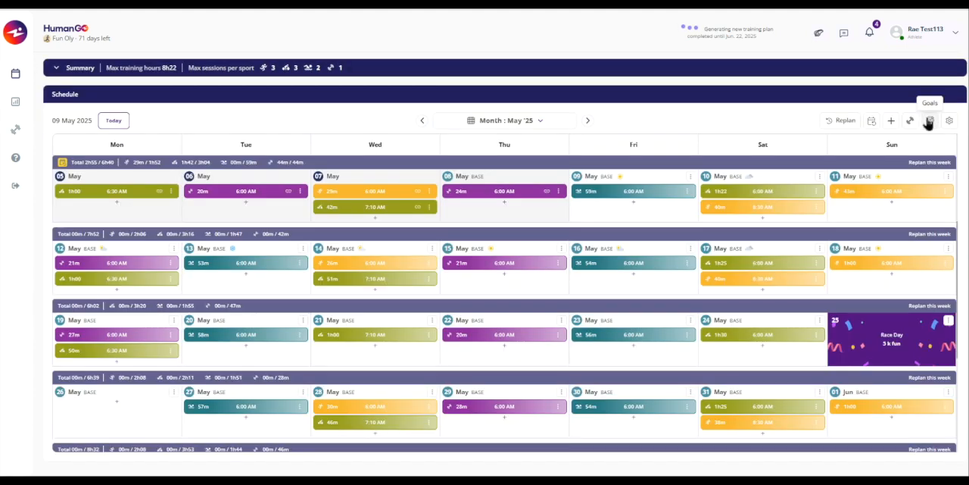
Open the training week of the Fun Oly goal for editing from the goals overview.
click(930, 123)
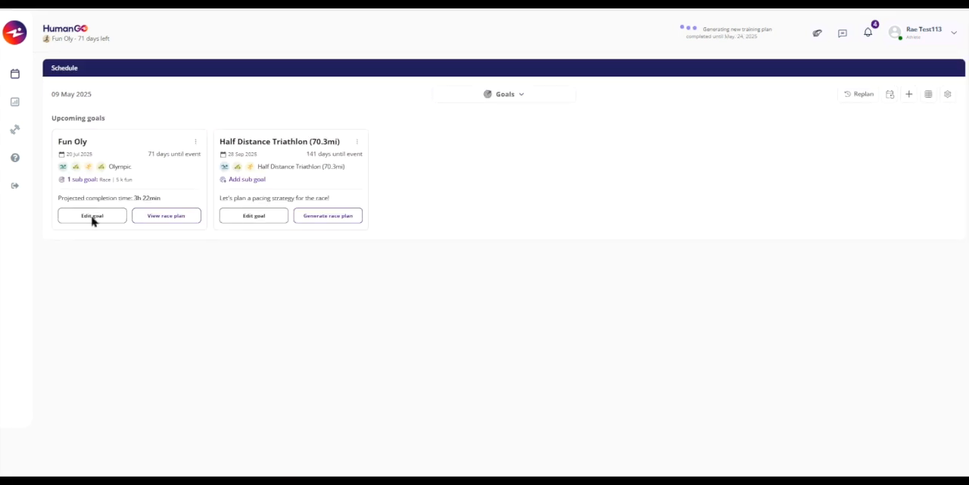
click(91, 217)
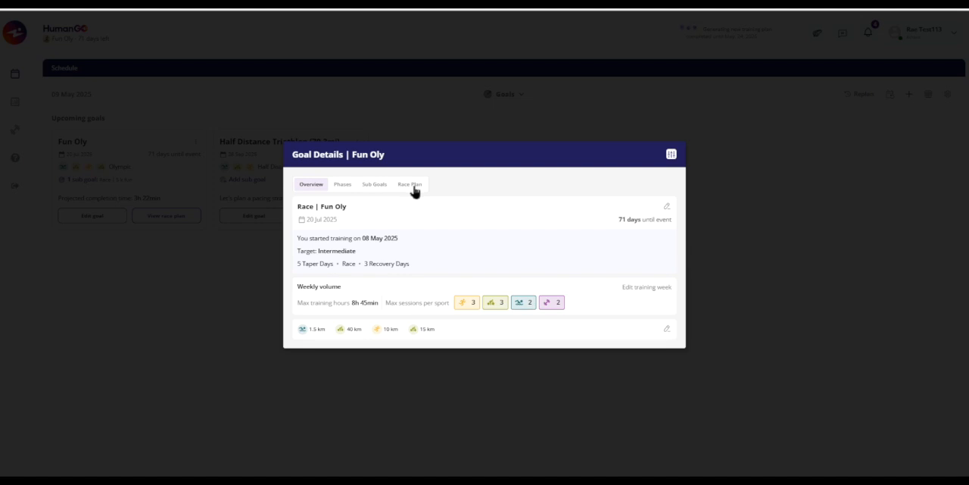
click(649, 291)
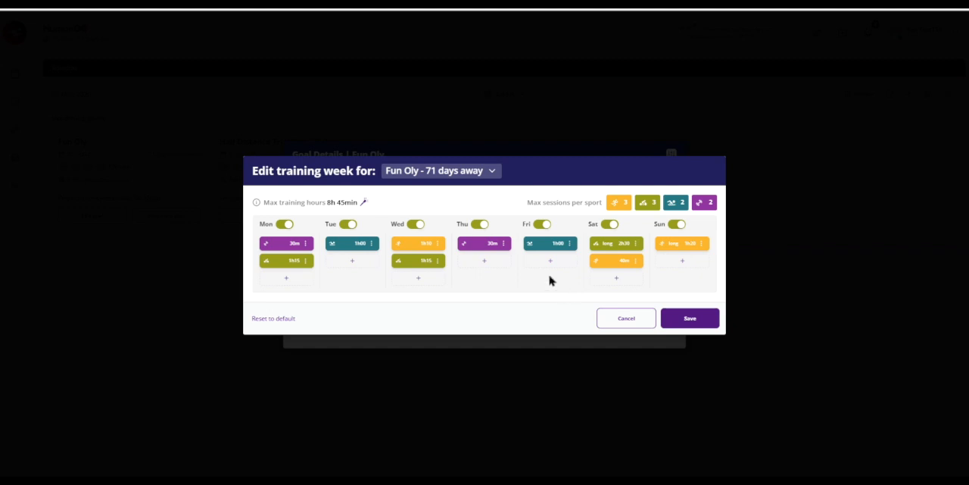
Compare the training week of the Half Distance Triathlon (70.3mi) with that of Fun Oly.
click(492, 174)
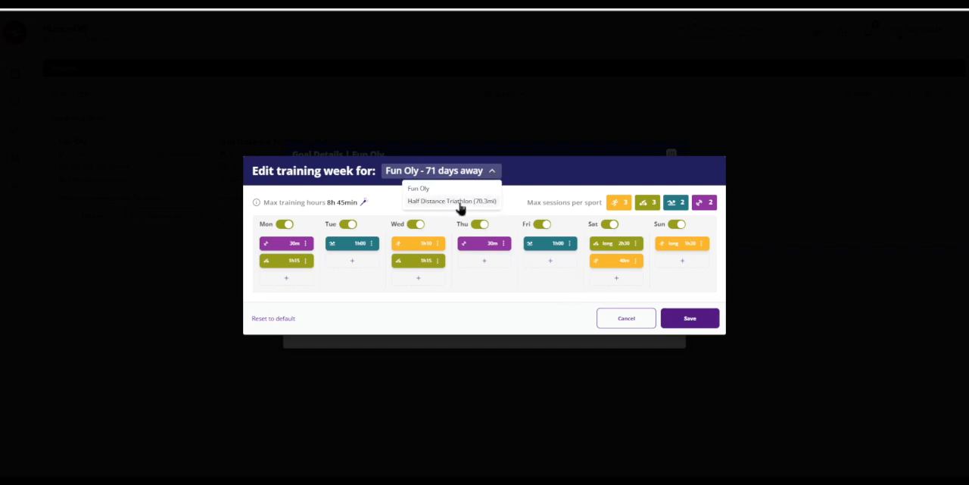
click(455, 201)
click(502, 174)
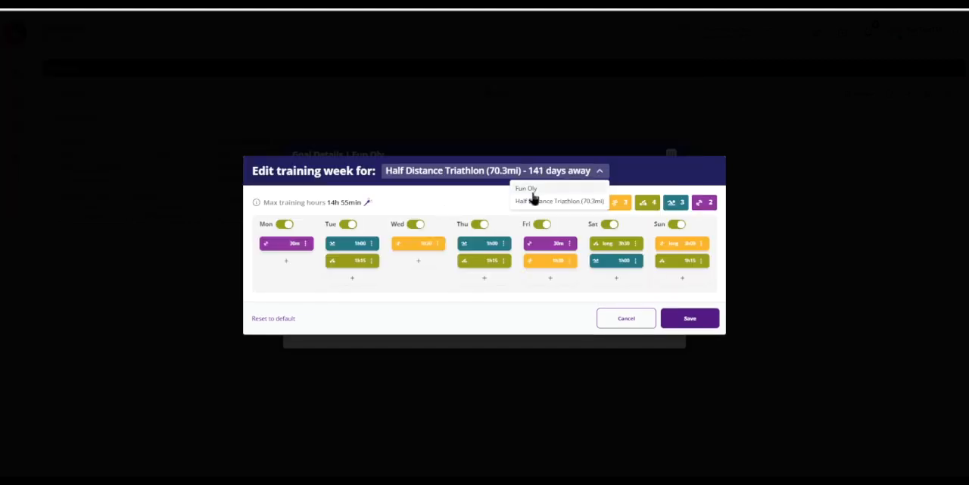
click(529, 190)
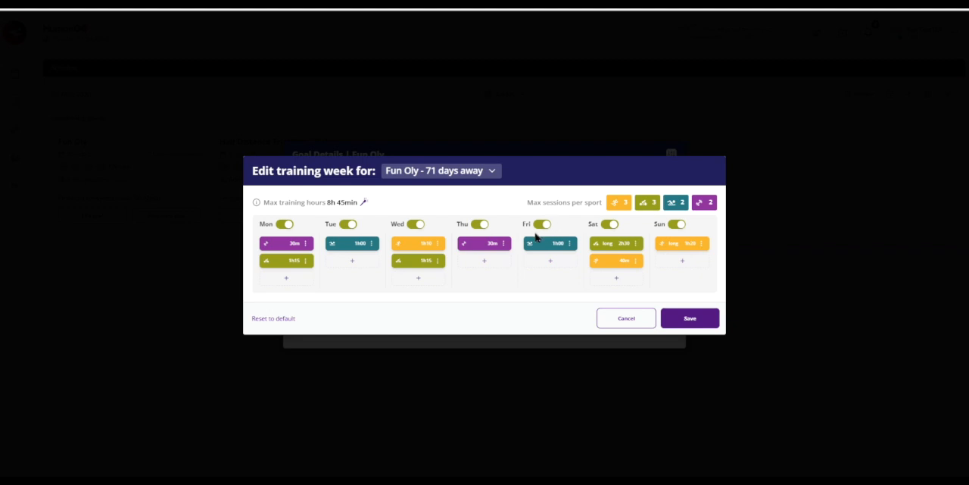
Check the max weekly hours options for Fun Oly, then leave the training week without saving.
click(363, 203)
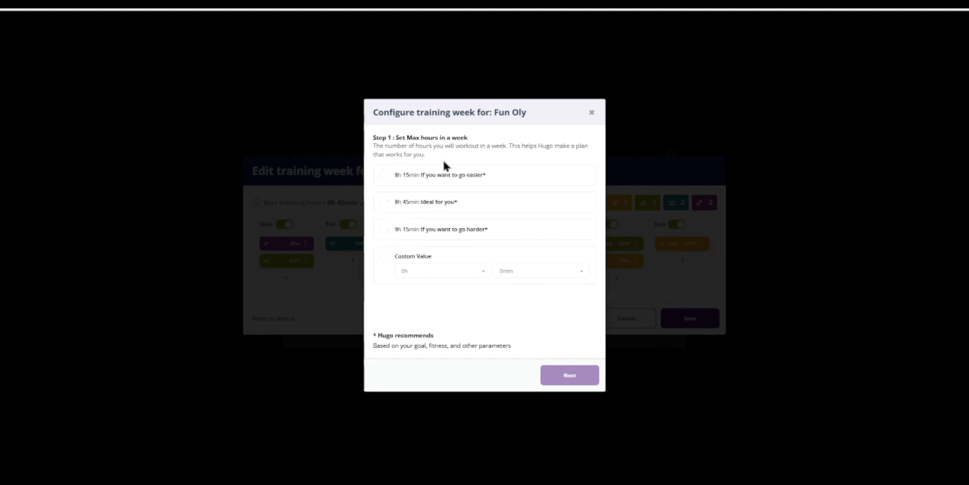
click(591, 112)
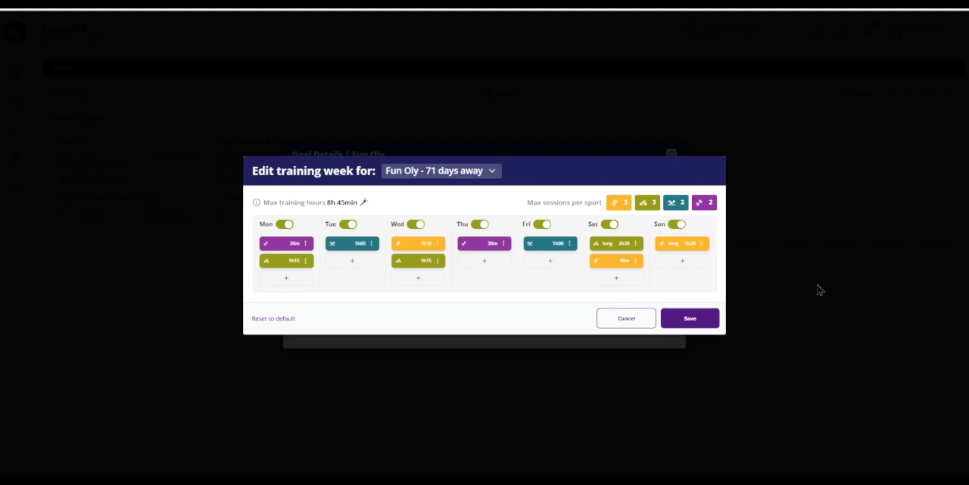
click(627, 322)
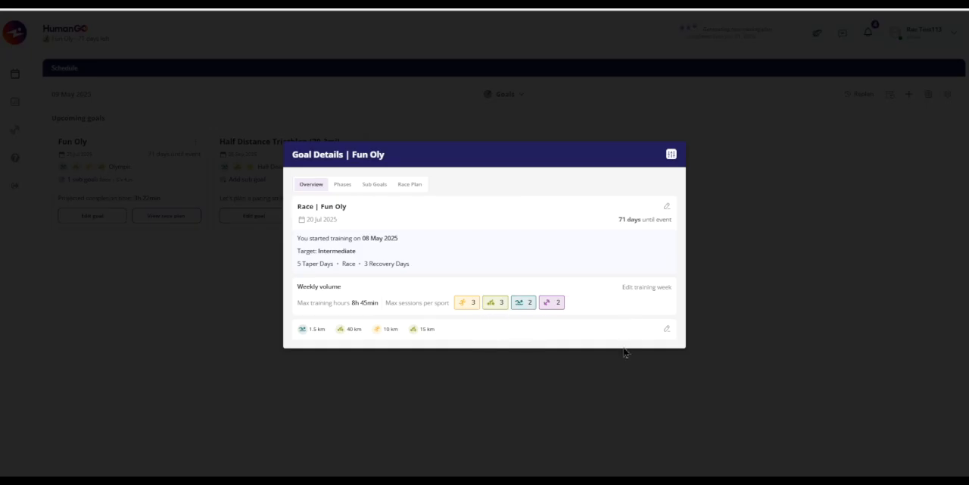
Open the Fun Oly leg configuration, try adding a swimming leg after the last cycling leg, and delete it again.
click(666, 331)
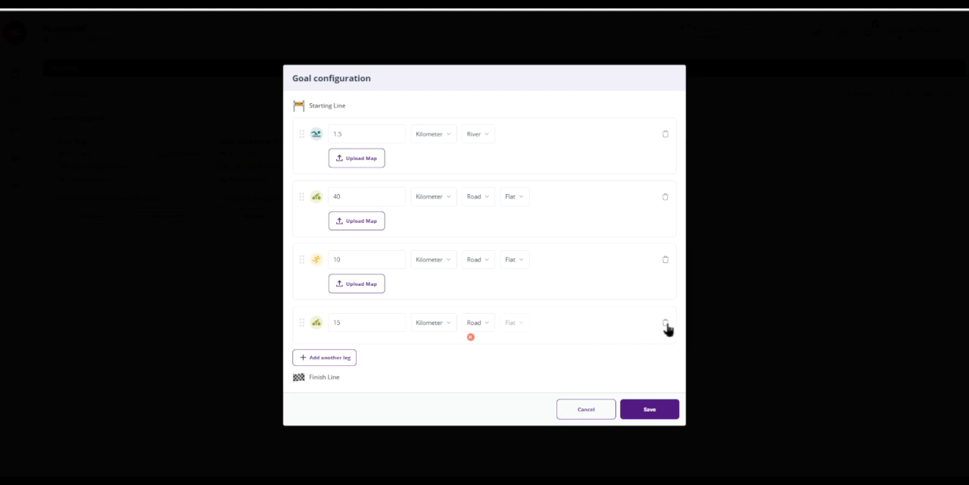
click(333, 363)
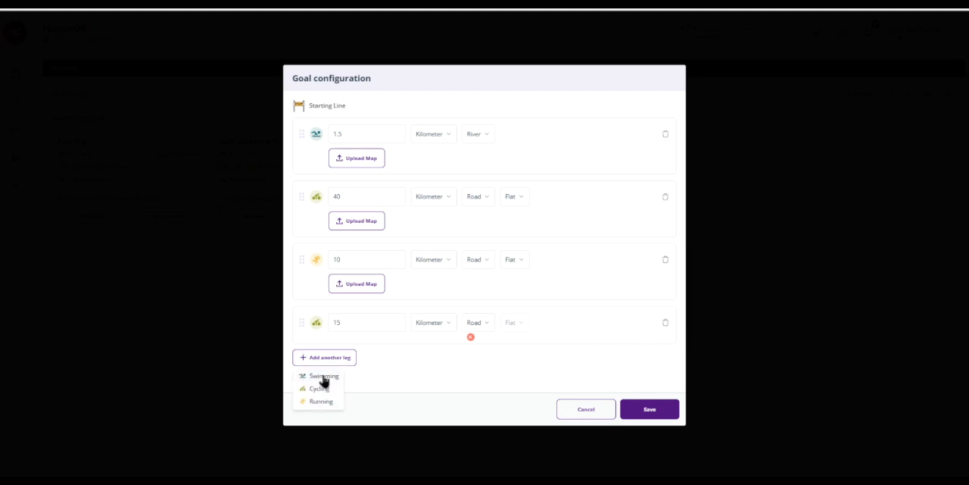
click(324, 376)
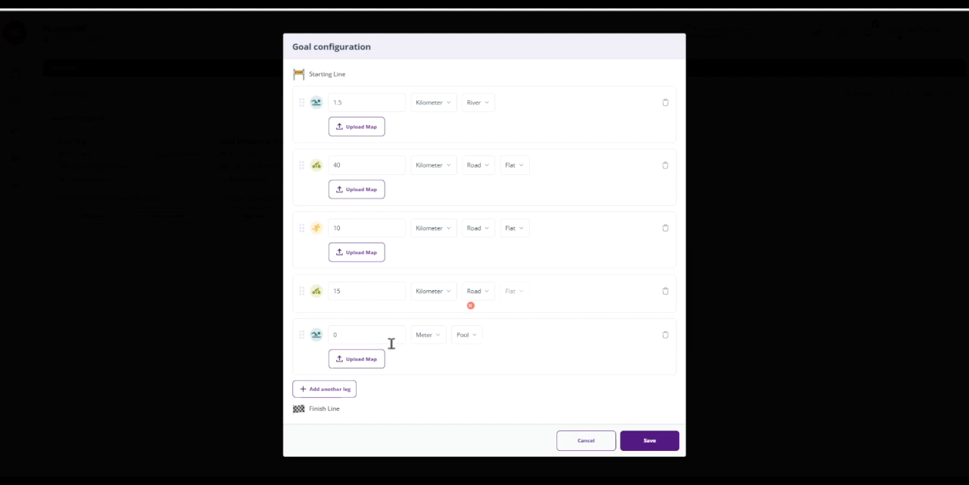
click(667, 337)
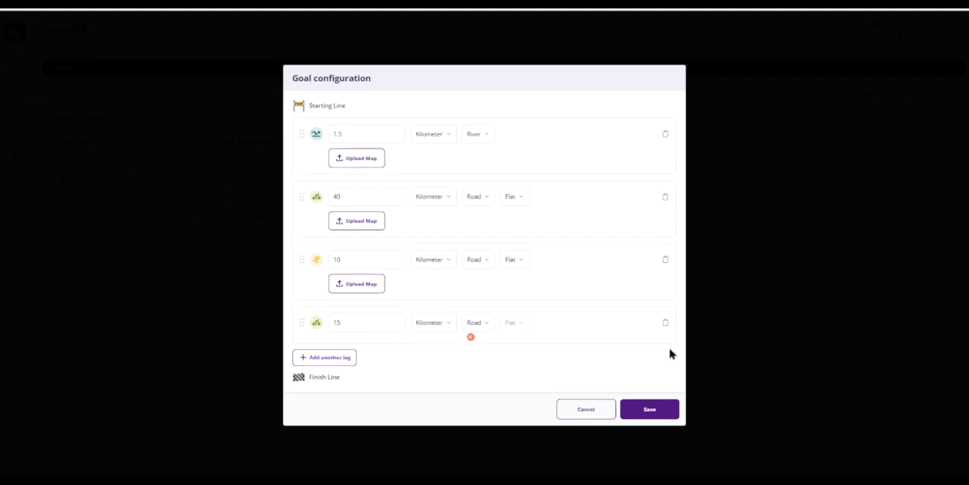